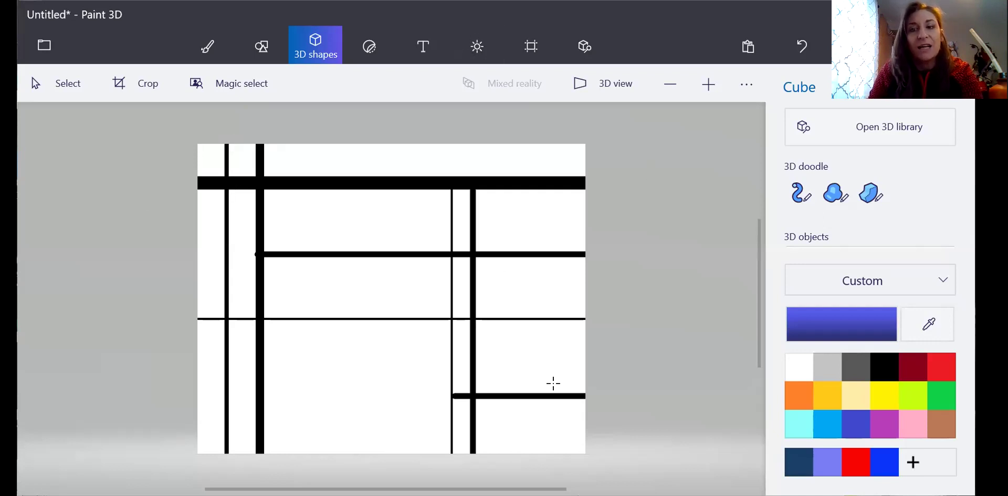
Draw a Shift-straightened vertical black line below the second horizontal line, then zoom in
left_click(262, 53)
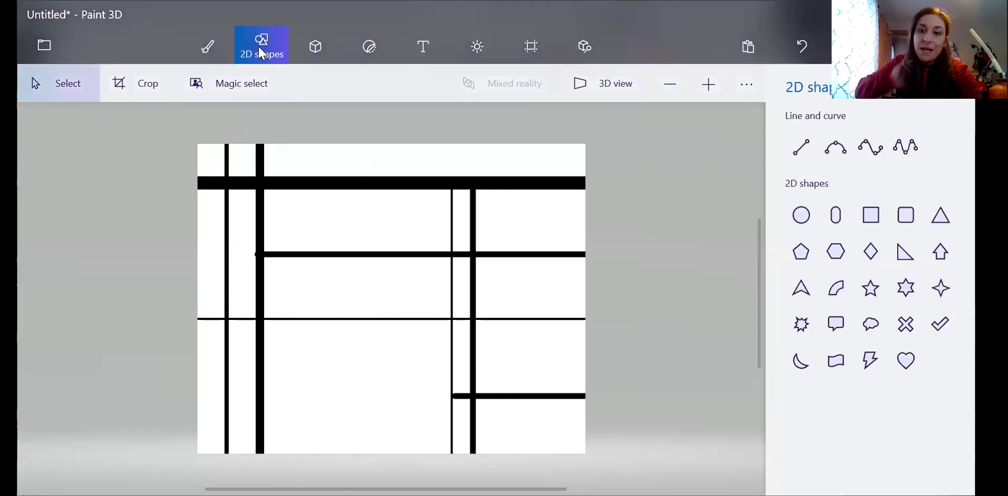
left_click(802, 149)
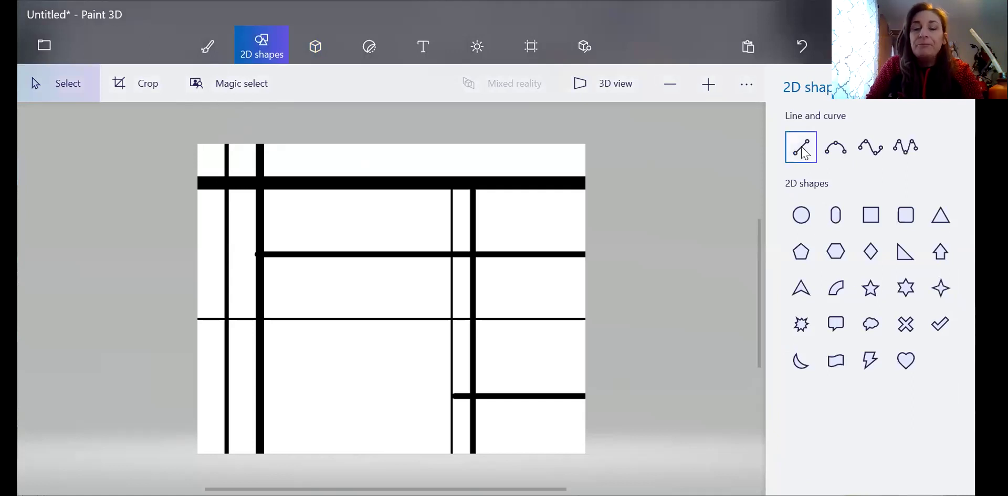
left_click(803, 150)
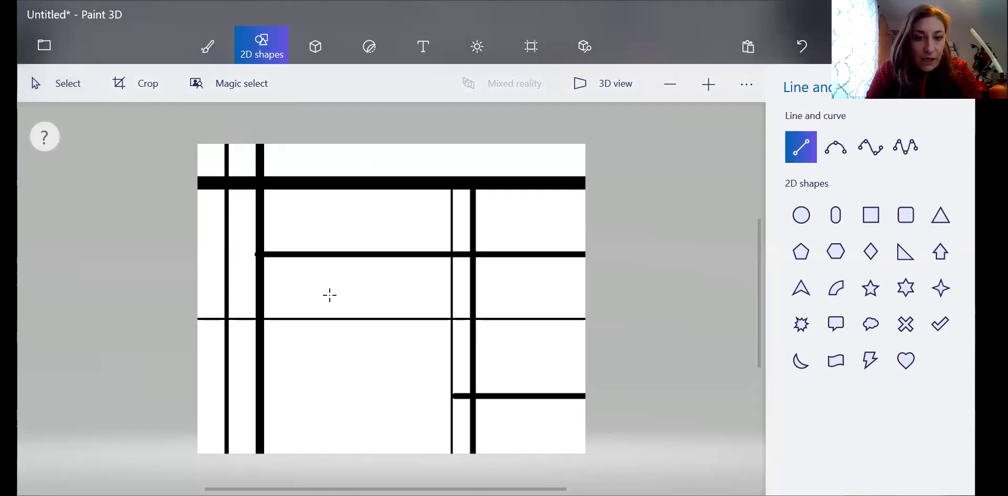
left_click_drag(328, 256, 329, 314)
key("shift")
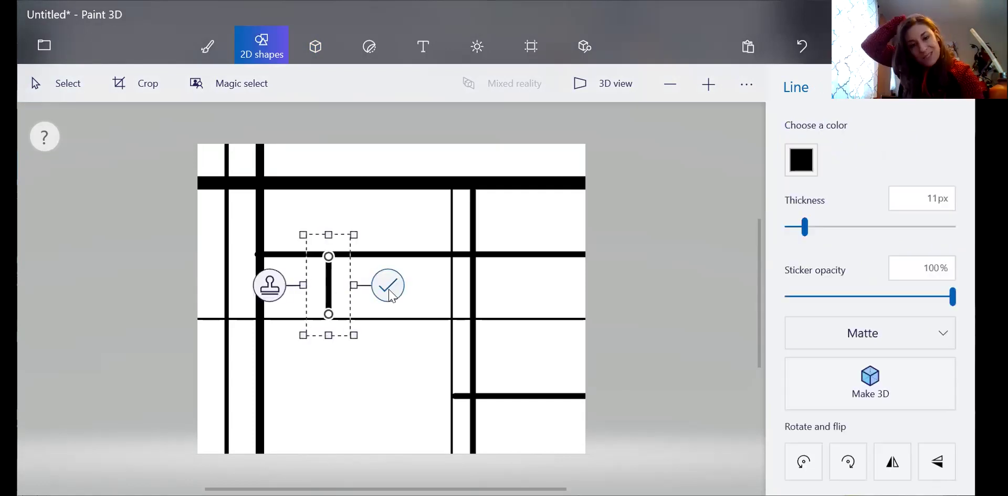
left_click(388, 285)
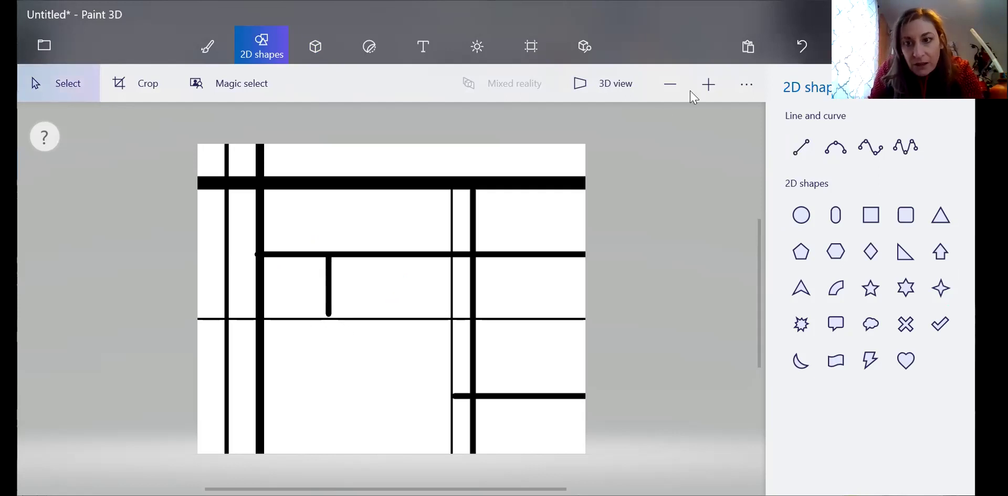
left_click(708, 84)
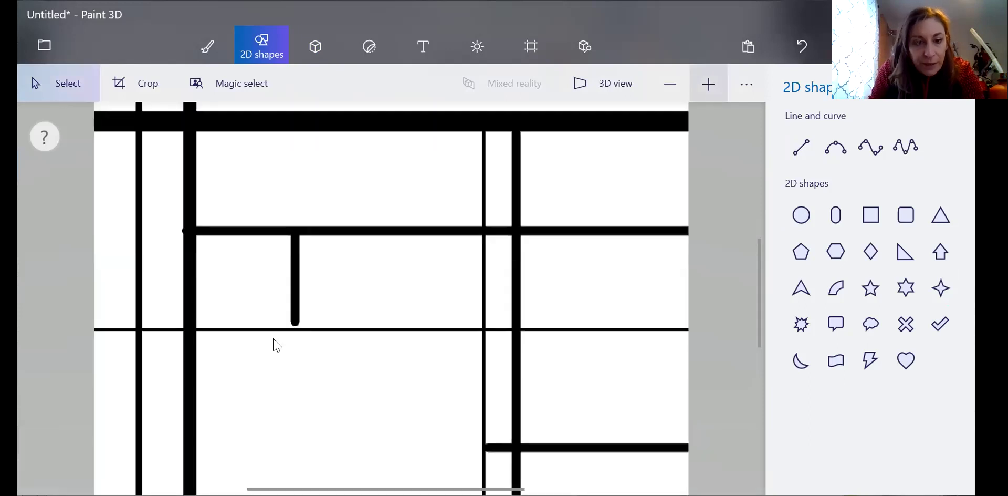
key("ctrl+plus")
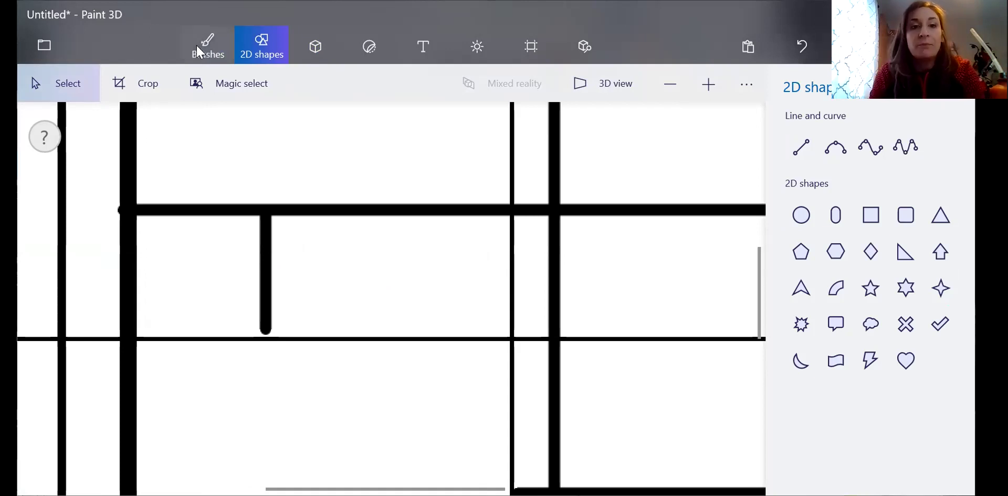
Select the Fill tool under Brushes and scroll to its Fill type and Tolerance settings
left_click(208, 51)
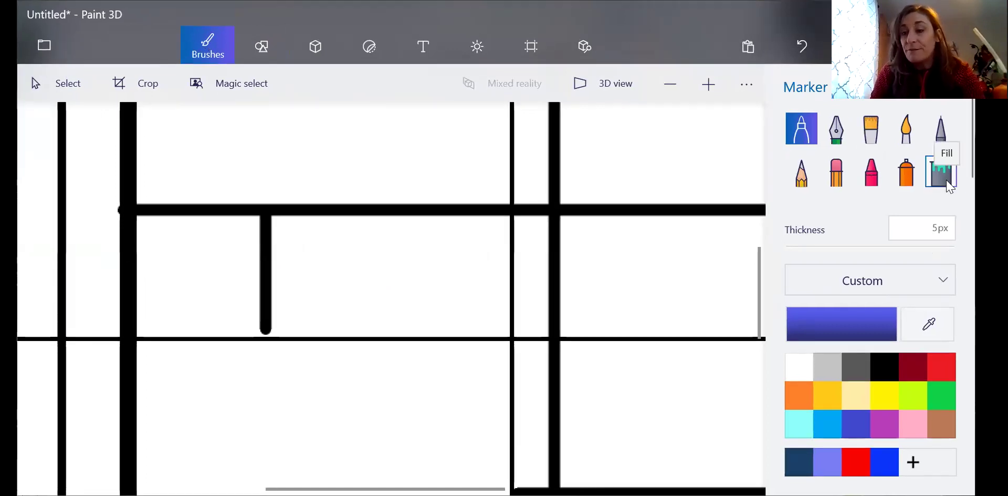
left_click(947, 181)
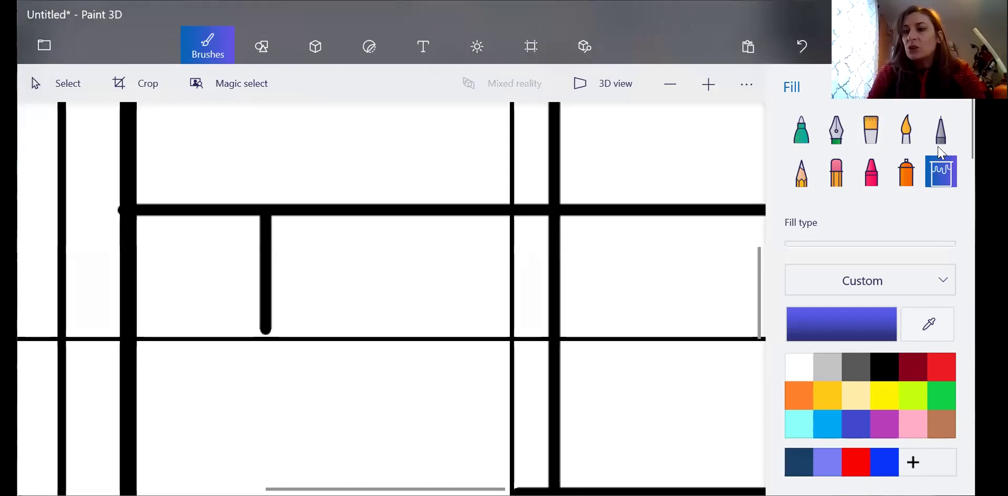
scroll(940, 151, "down", 3)
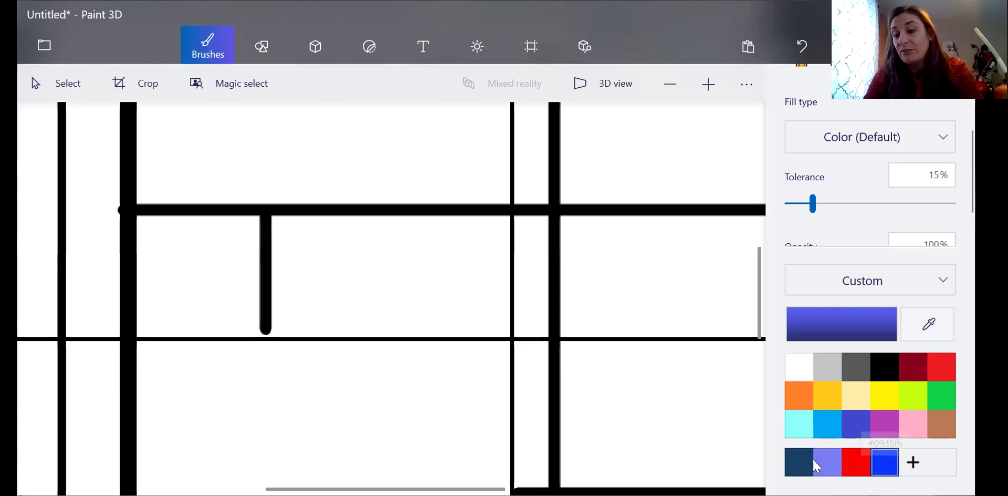
Start from the red swatch and adjust it to a saturated red, ff0505, in Edit color
left_click(941, 363)
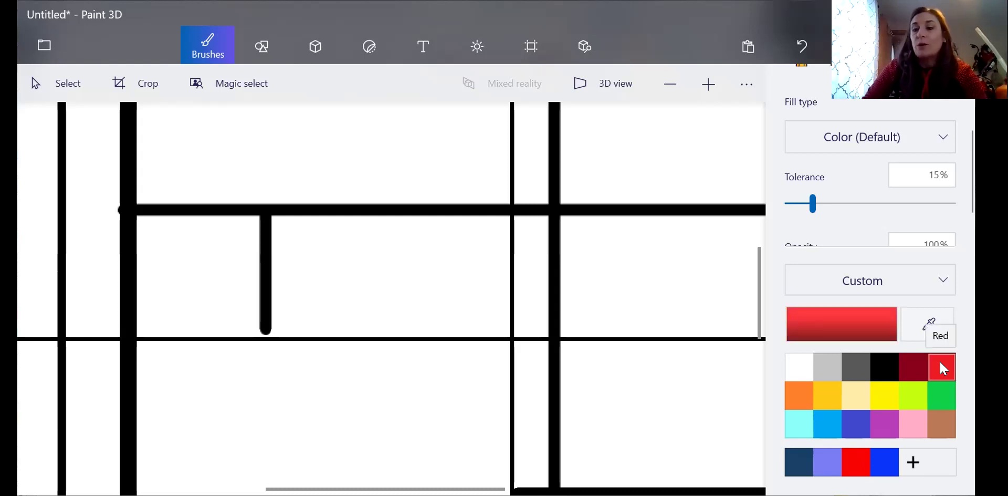
left_click(842, 324)
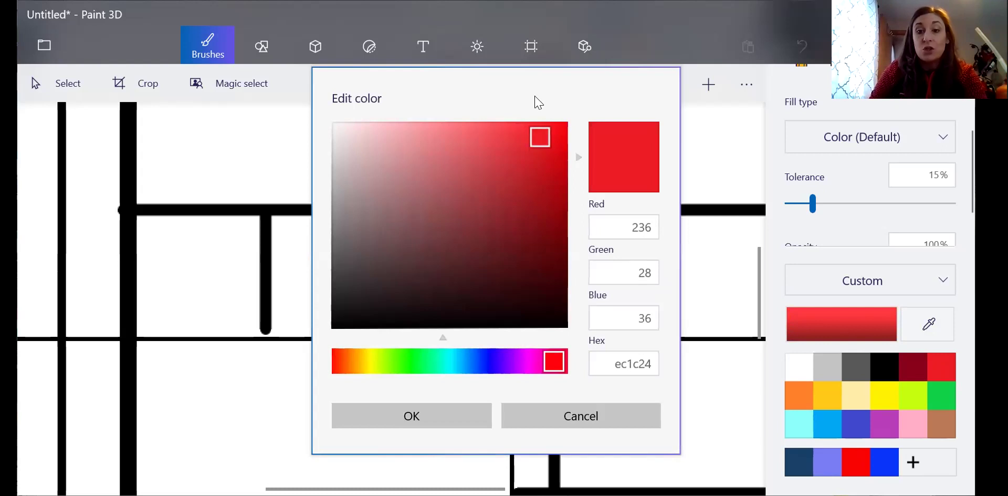
left_click(448, 149)
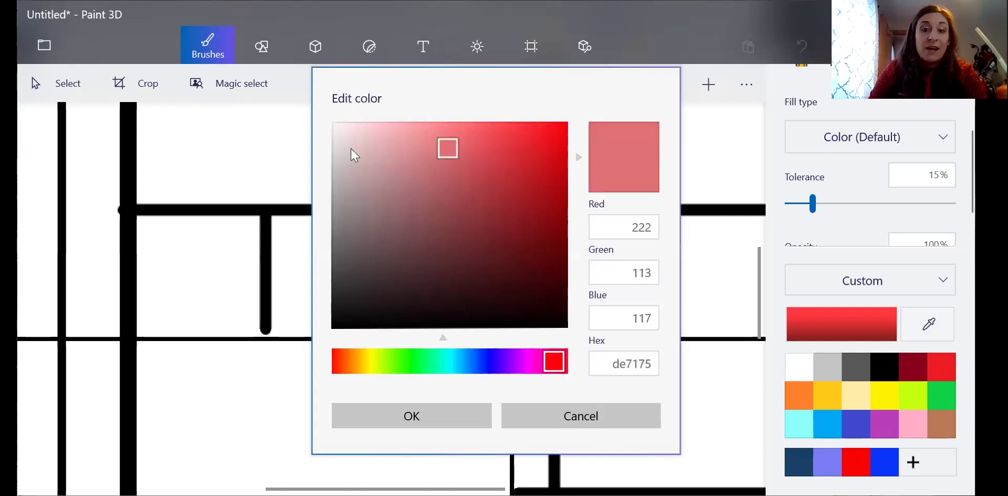
left_click(366, 154)
left_click(497, 197)
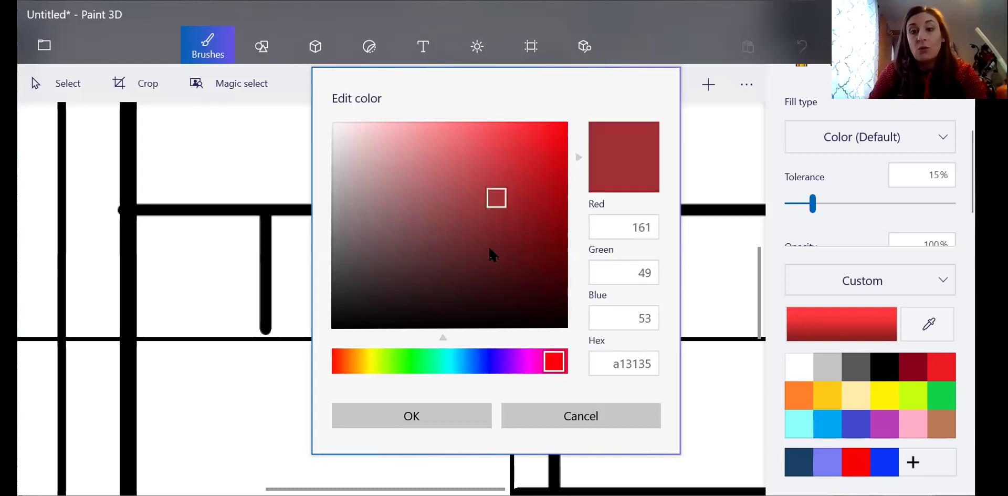
left_click(566, 137)
left_click(552, 363)
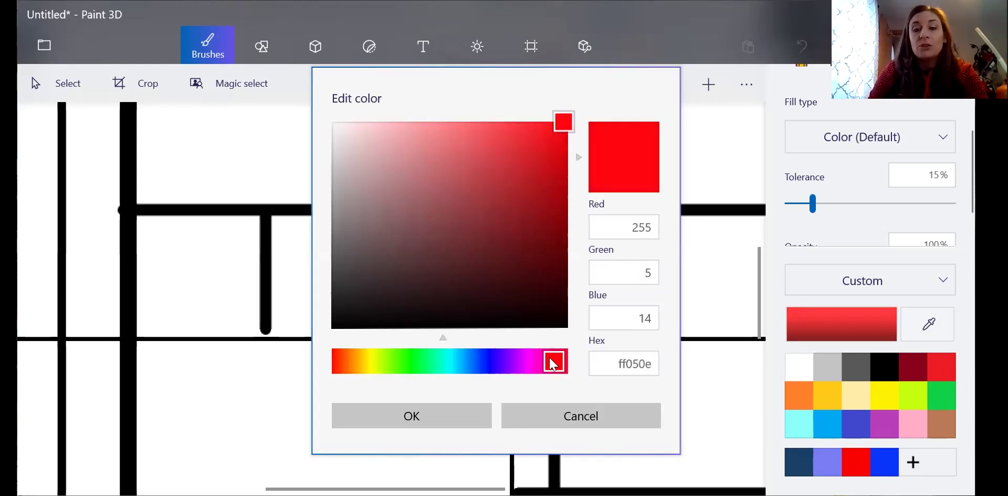
left_click(498, 361)
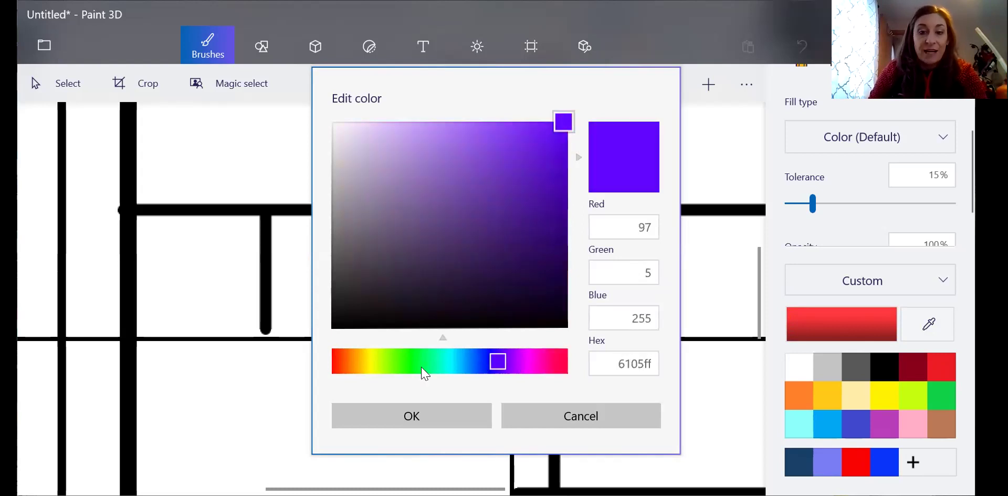
left_click(392, 370)
left_click(329, 373)
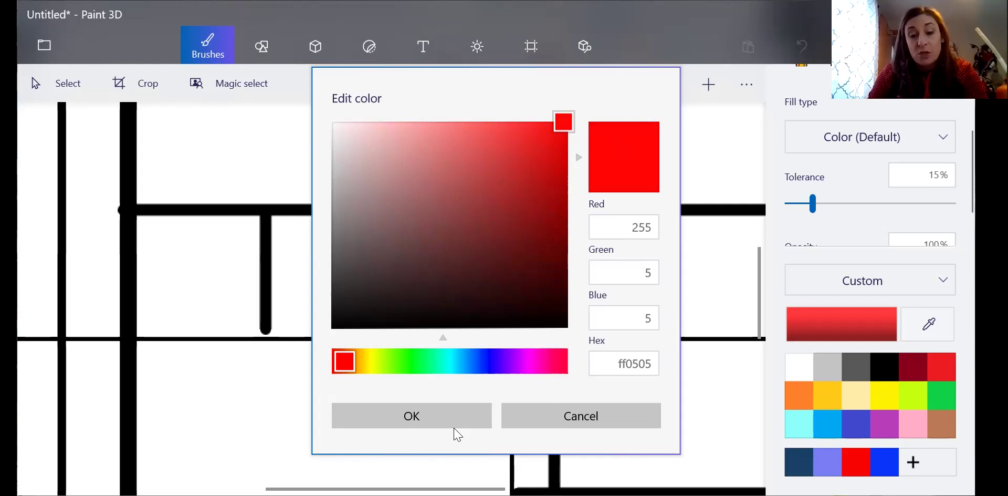
left_click(426, 423)
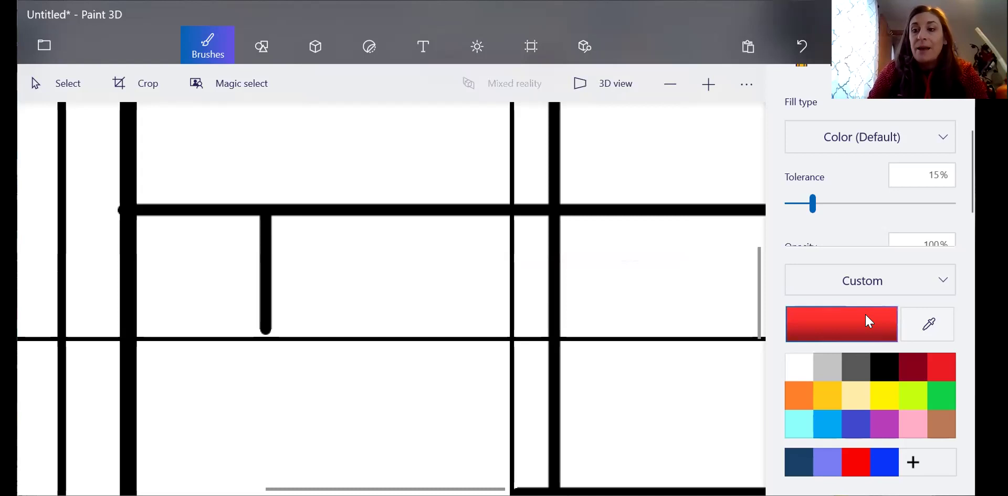
Flood the narrow top cell and the small top-left corner cell with red
scroll(940, 178, "up", 2)
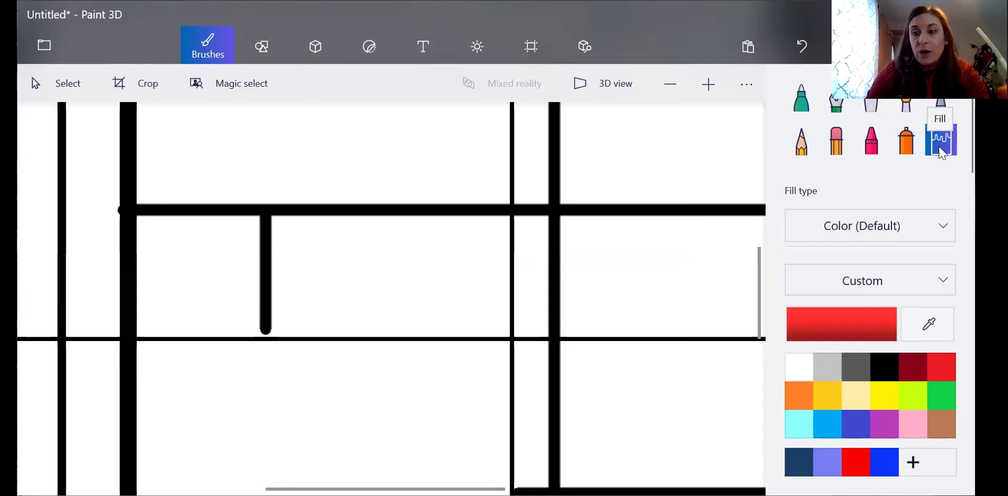
left_click(534, 174)
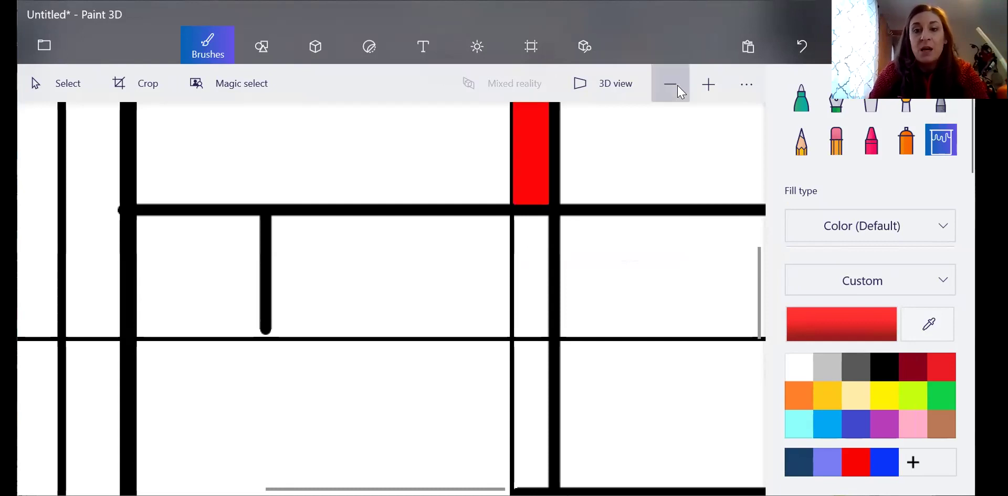
left_click(677, 90)
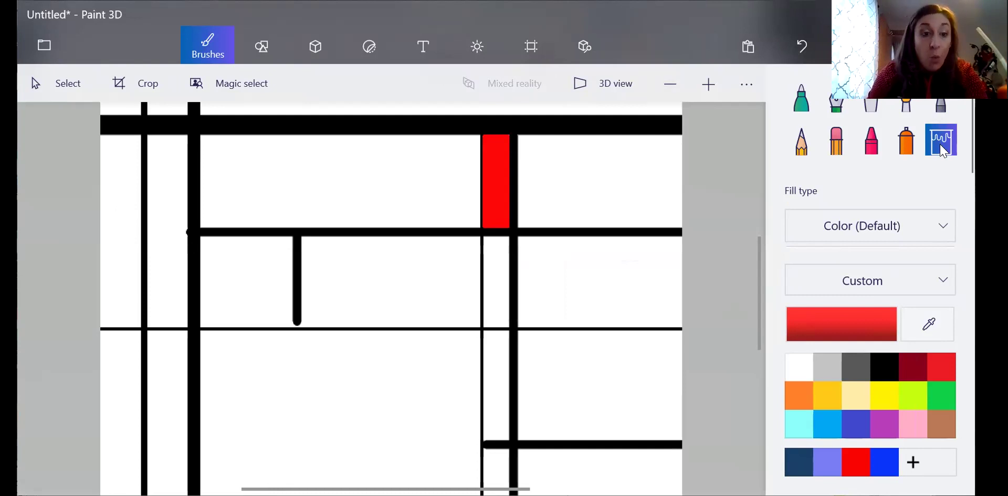
left_click(115, 108)
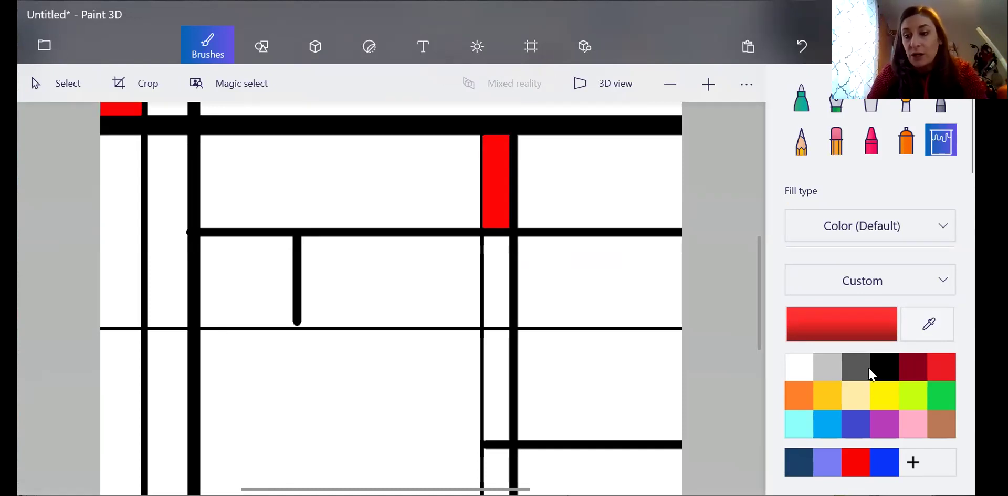
Choose the yellow swatch, trial-fill the cell around the short line, then undo it
left_click(887, 402)
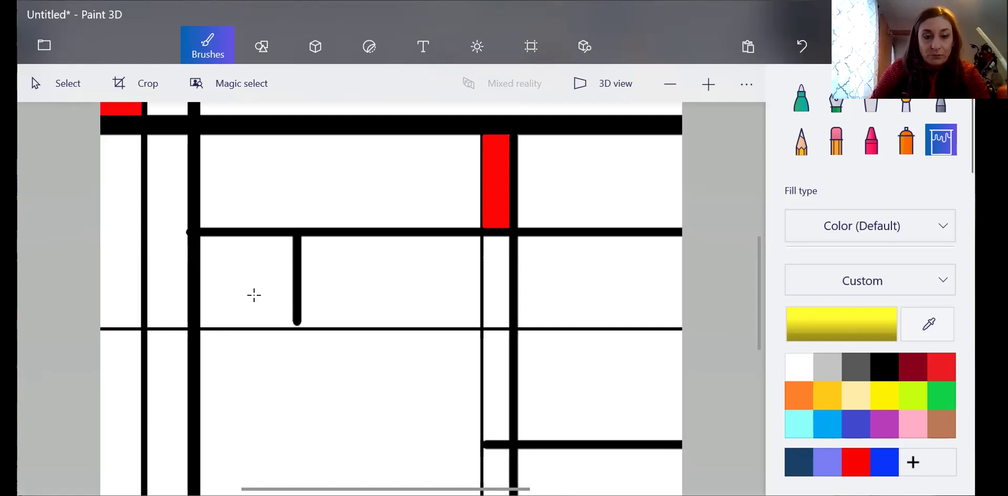
left_click(254, 295)
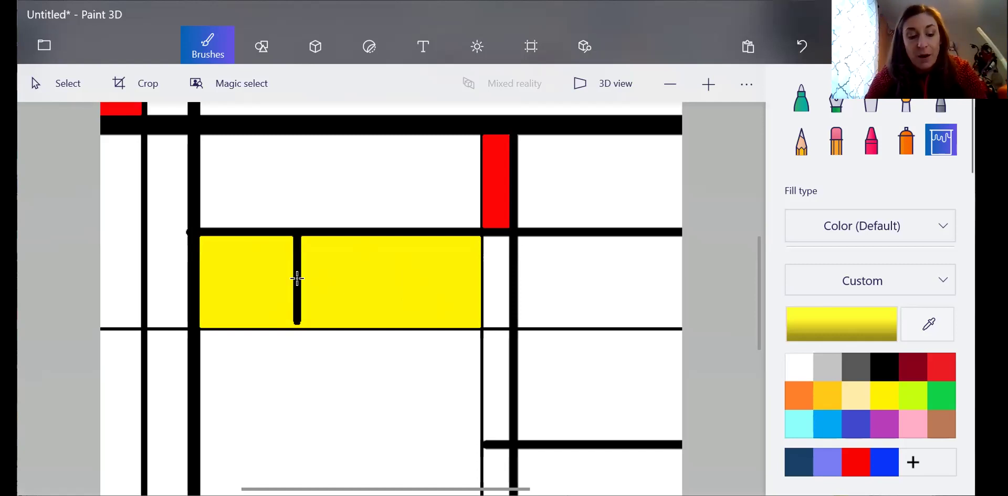
key("ctrl+z")
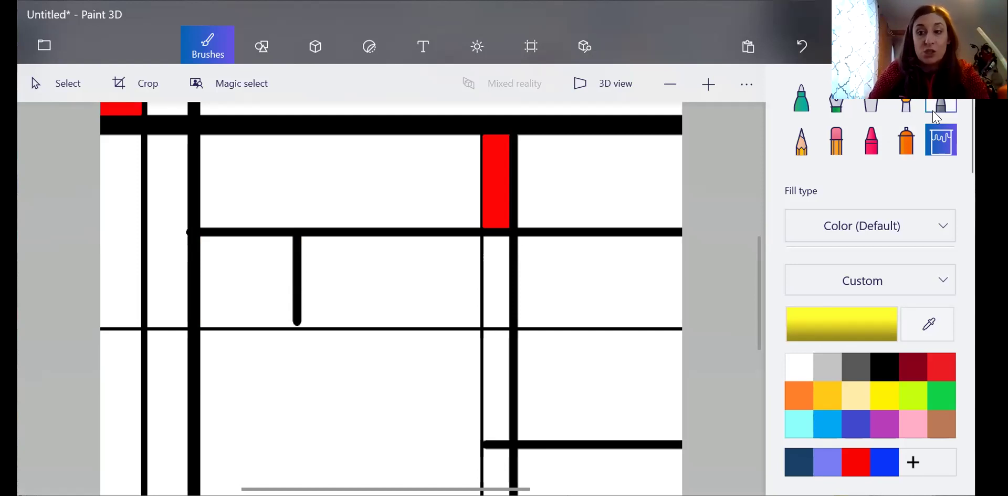
Draw a line extending the short vertical line downward and zoom in on its lower end
left_click(254, 52)
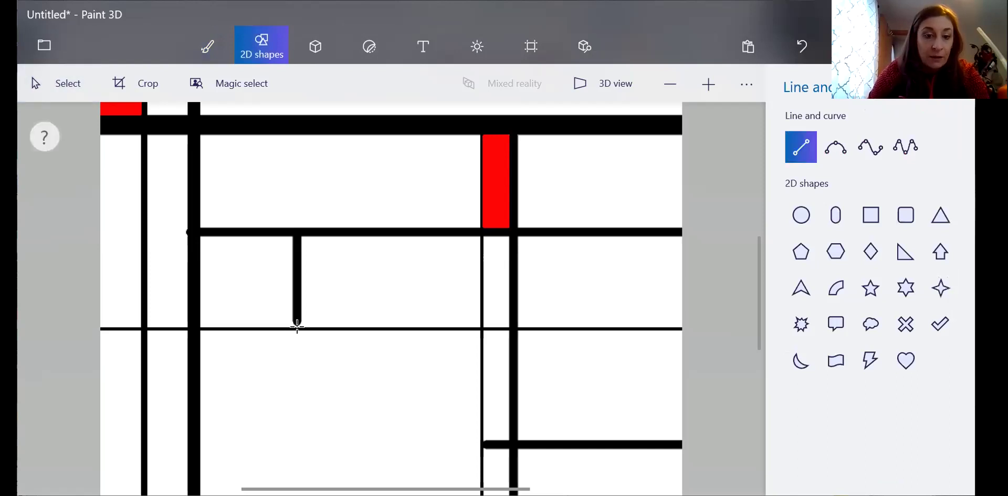
left_click_drag(297, 329, 298, 314)
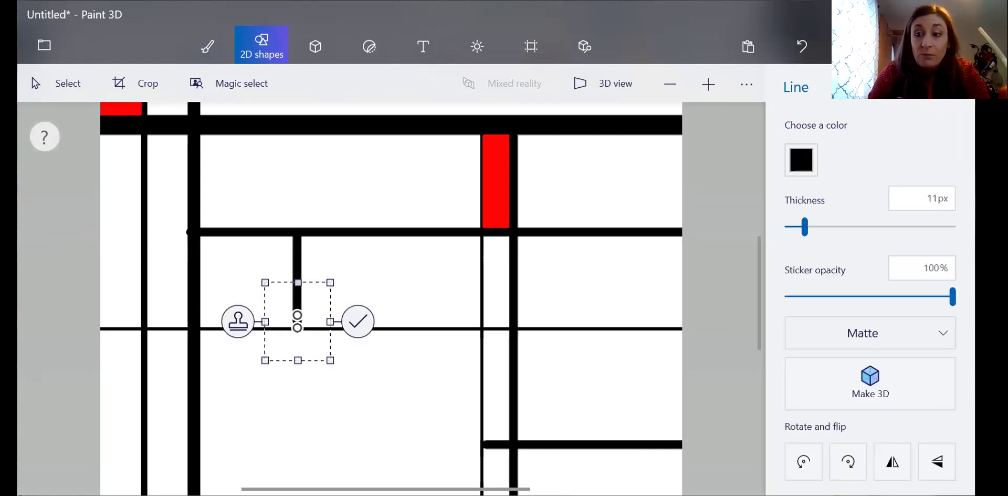
left_click(450, 328)
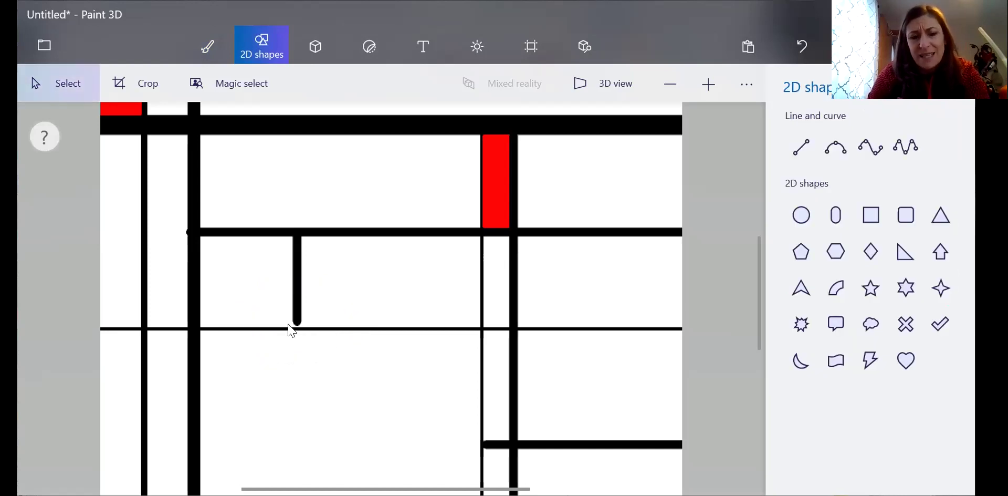
left_click(716, 82)
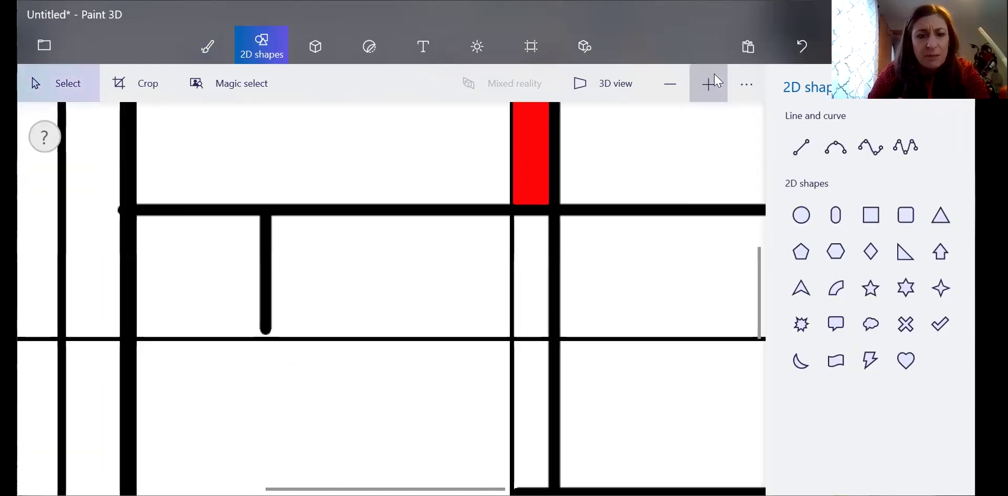
left_click(717, 82)
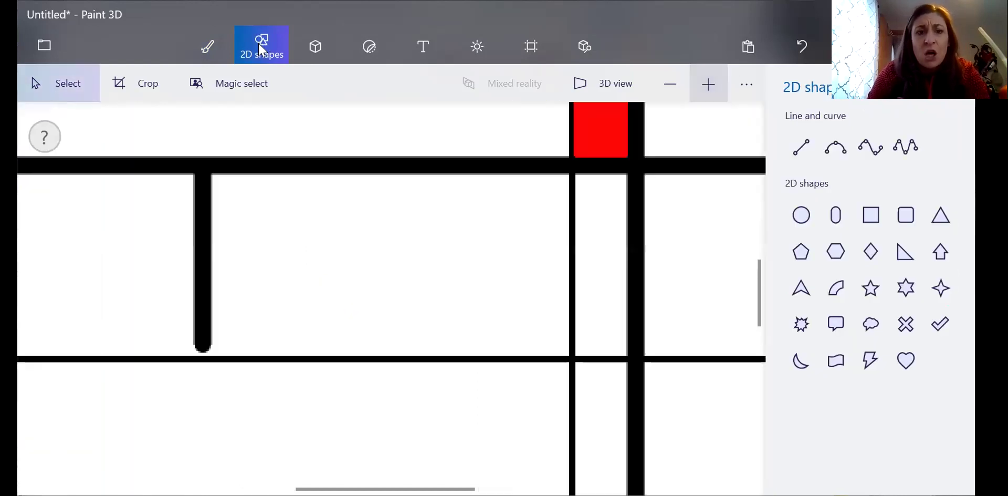
Paint the gap below the vertical line with a black 10px Pixel pen
left_click(208, 47)
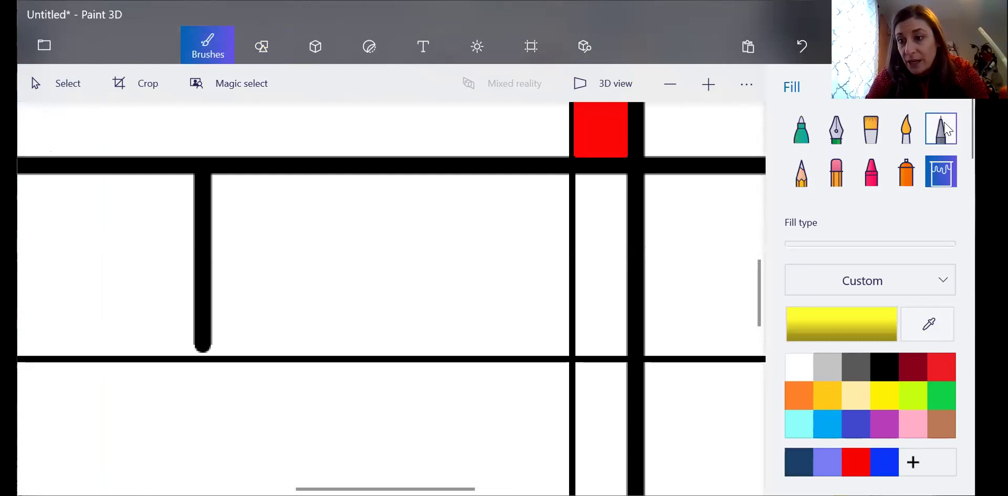
left_click(945, 129)
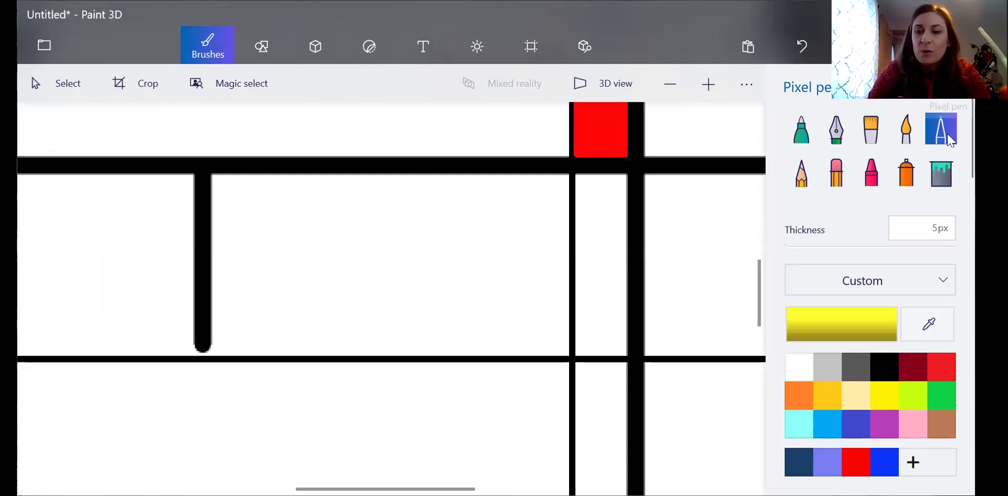
left_click(882, 364)
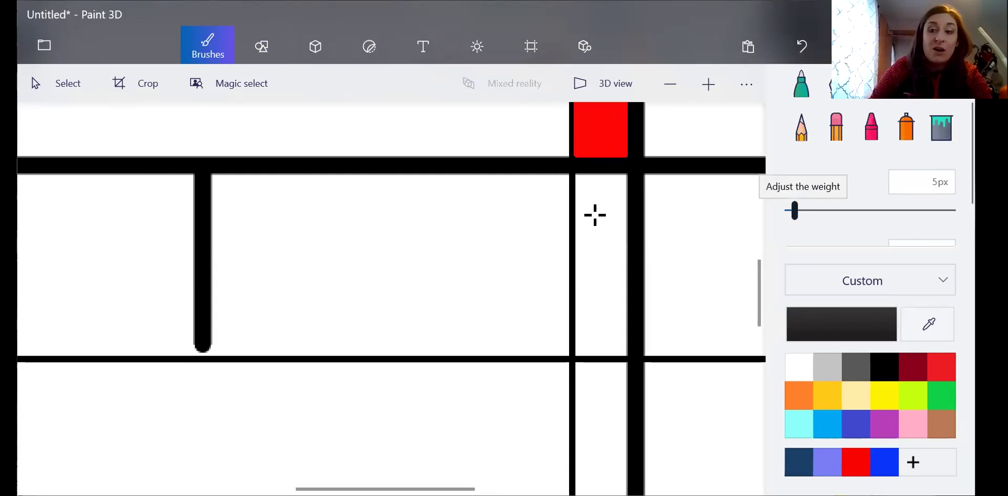
left_click(202, 351)
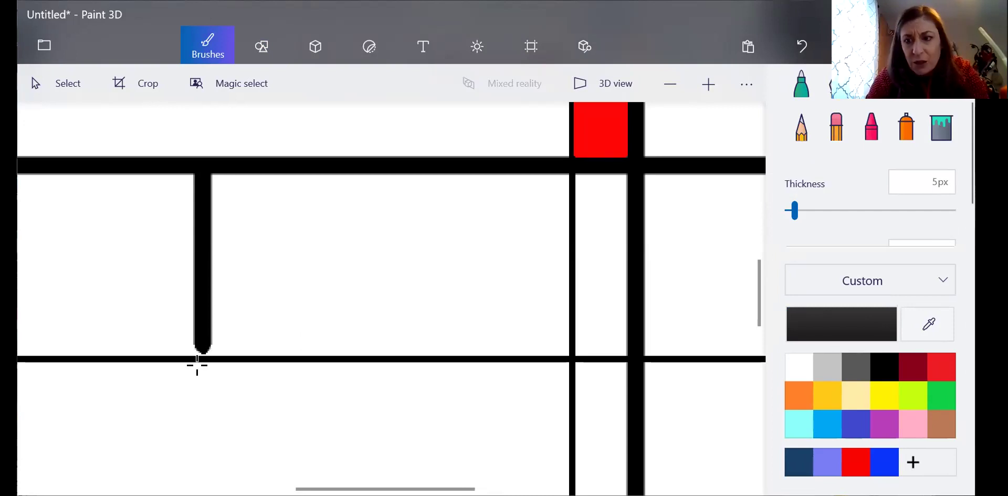
left_click(801, 209)
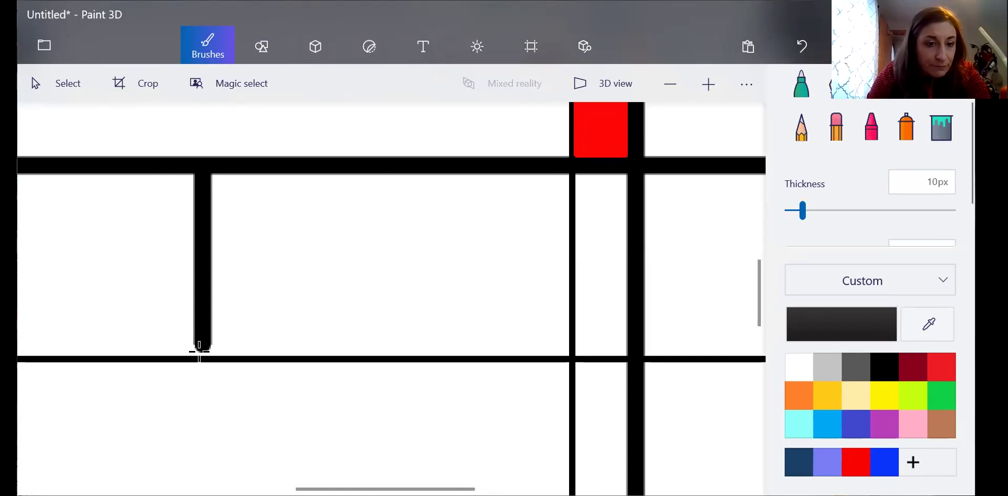
left_click(199, 351)
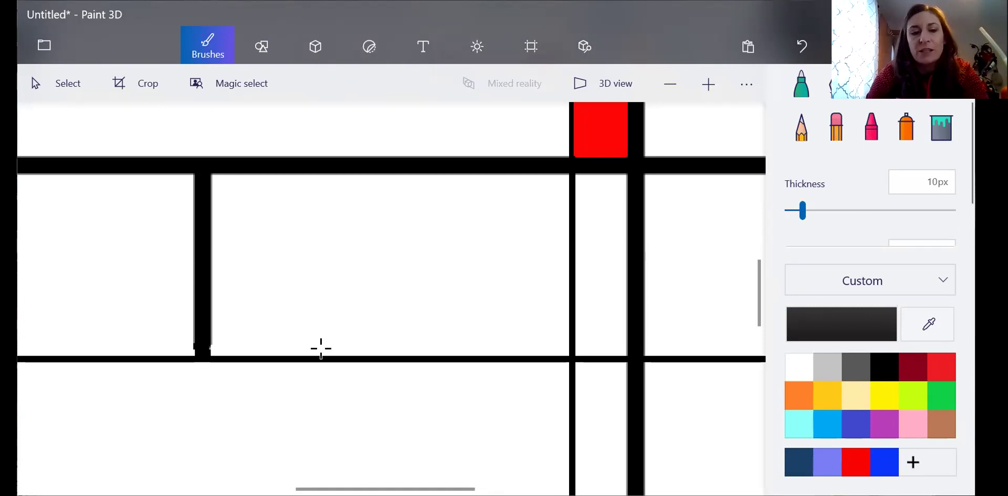
Fill the cell left of the short vertical line with yellow, then zoom out
left_click(941, 130)
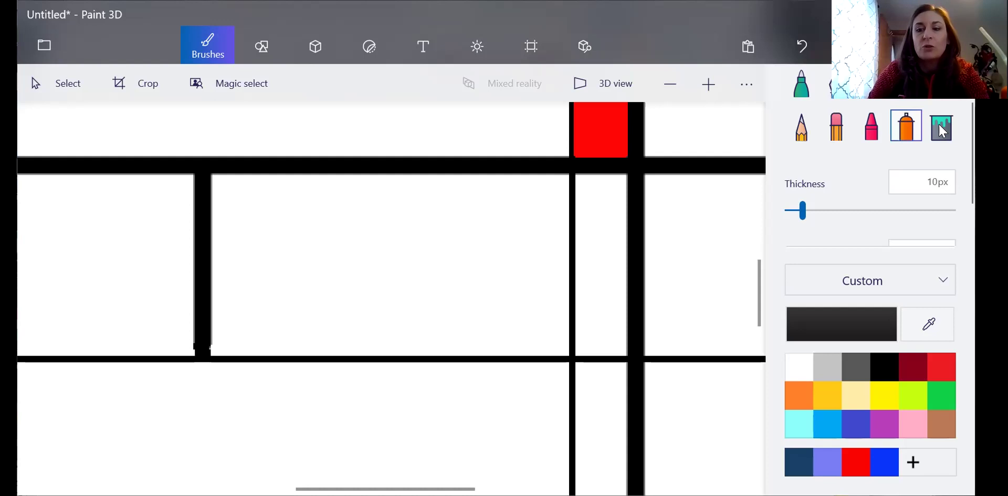
left_click(883, 399)
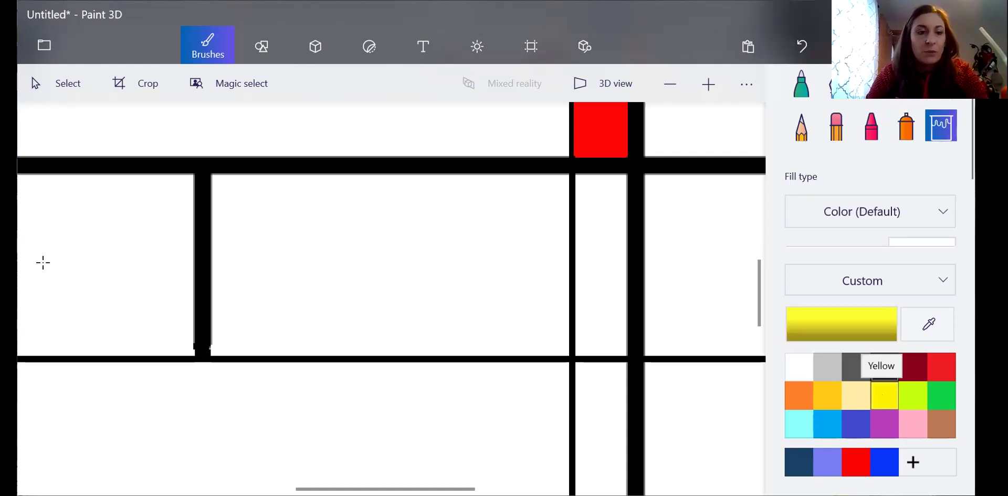
left_click(71, 263)
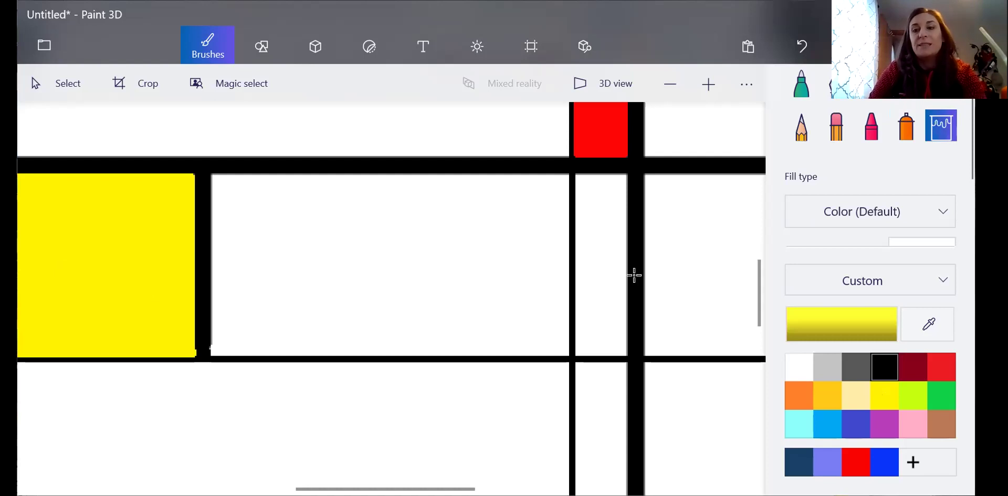
left_click(671, 85)
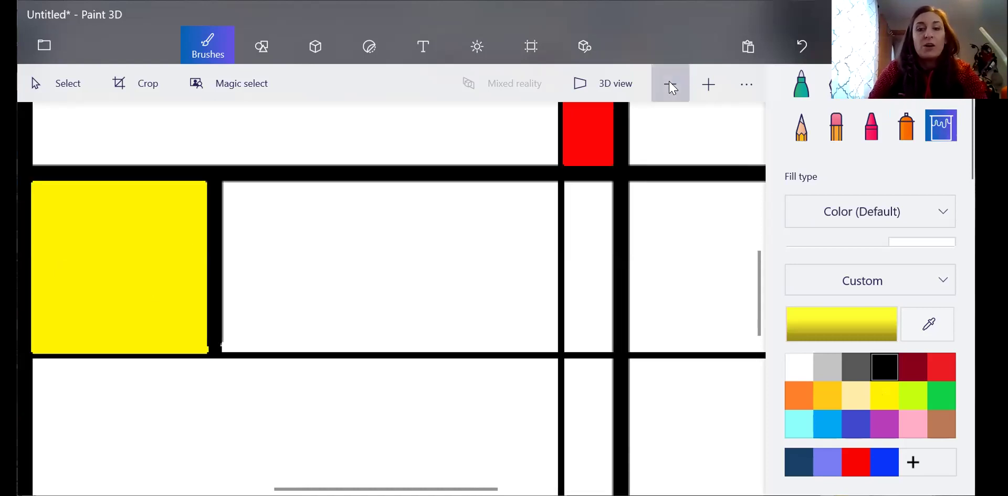
left_click(673, 87)
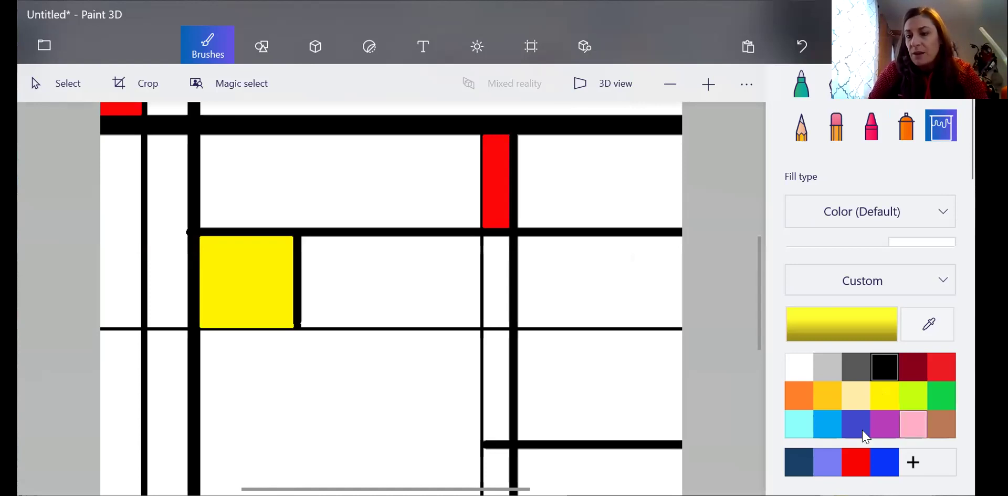
Starting from the Turquoise swatch, set the hue to deep blue and full saturation, 003cff
left_click(826, 424)
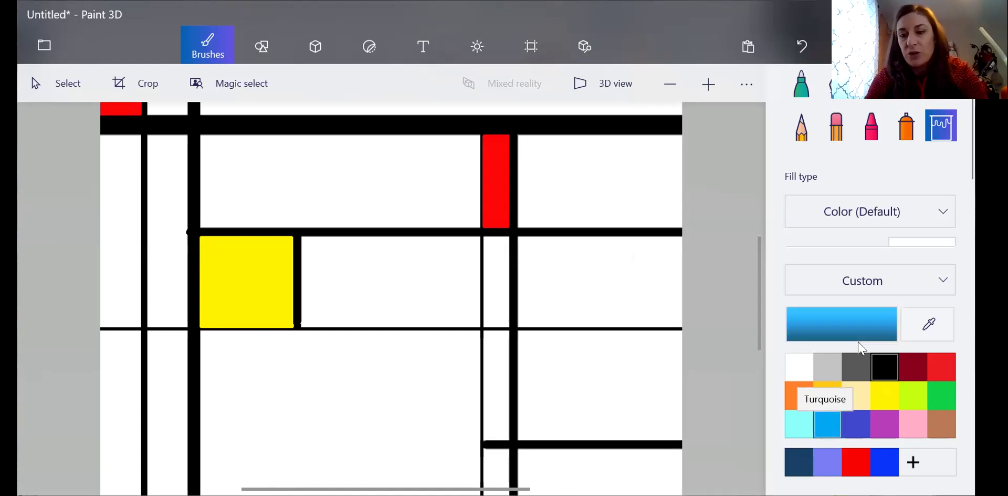
left_click(831, 322)
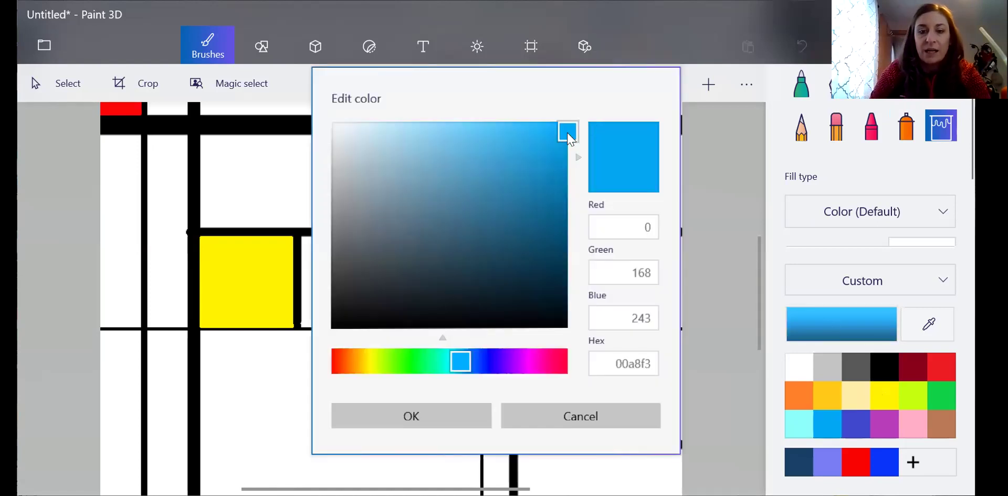
left_click(476, 370)
left_click_drag(472, 371, 472, 371)
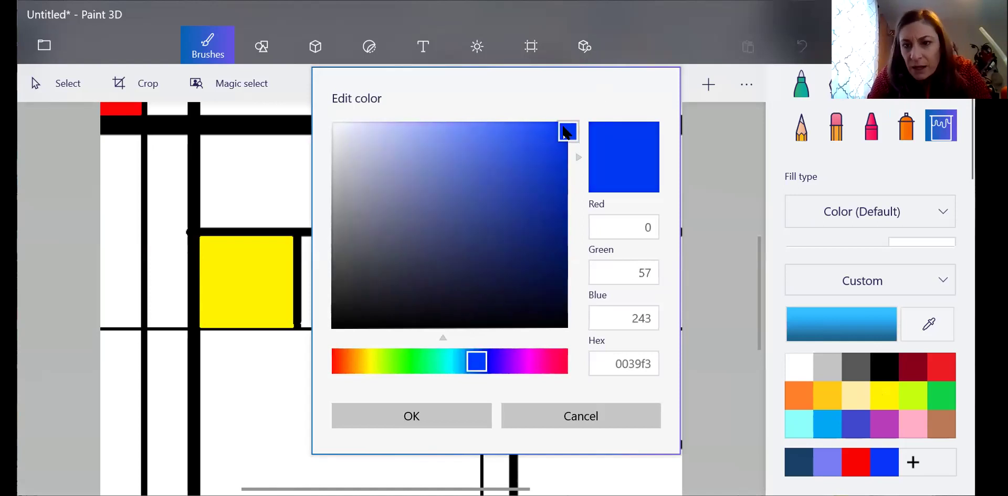
left_click(570, 122)
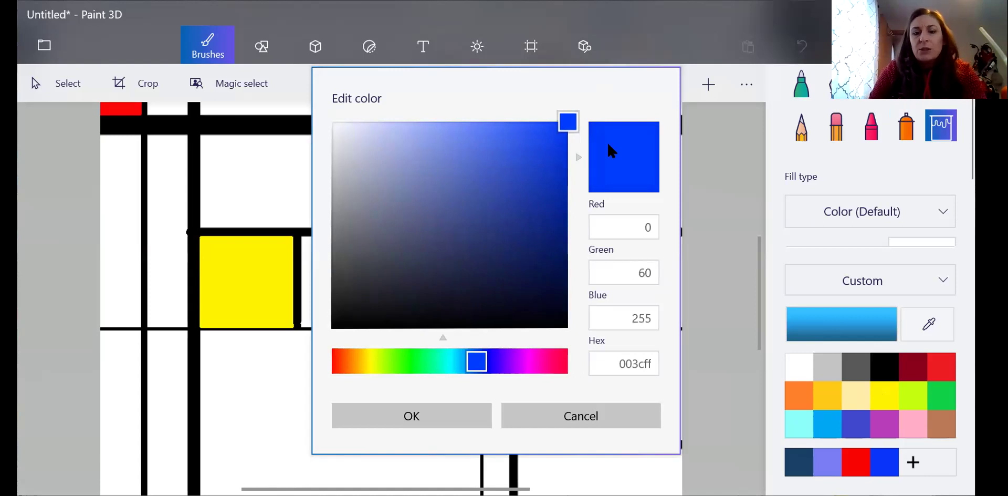
Confirm the blue, then fill the cell beside the yellow one and the lower-right rectangle
left_click(421, 415)
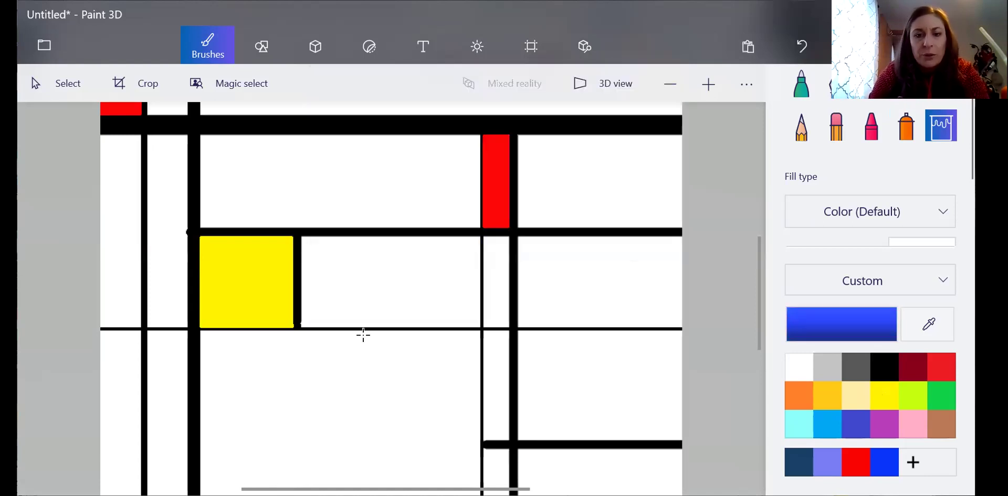
left_click(385, 299)
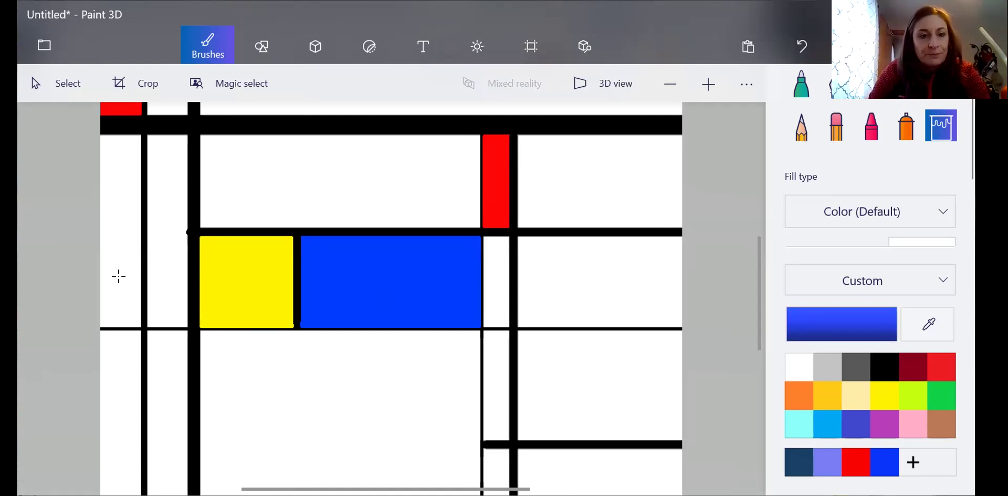
left_click(611, 382)
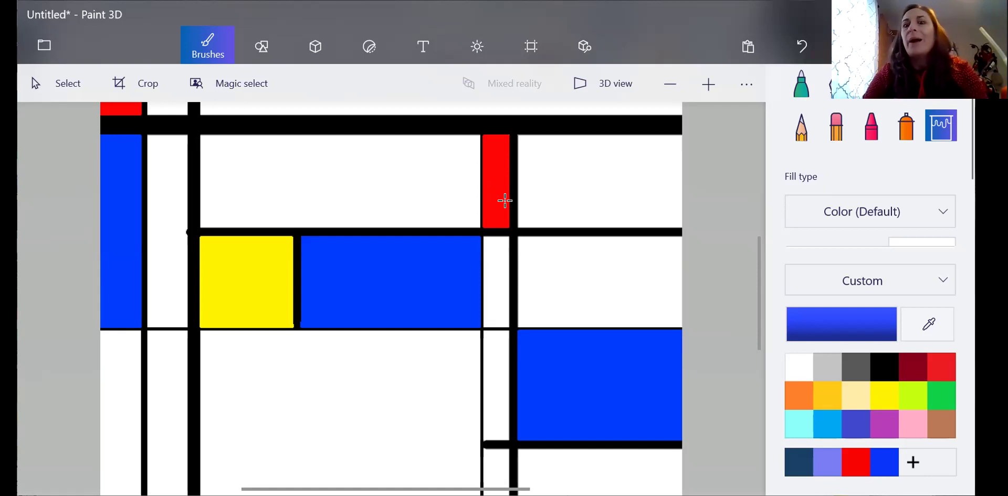
Sample the painting's red and fill the strip beside the lower blue block and the tall lower-left cell
left_click(934, 337)
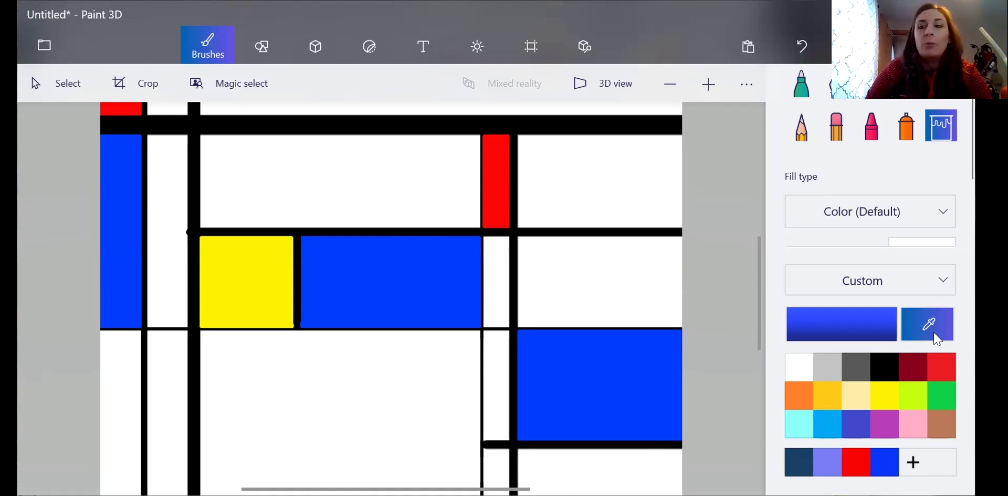
left_click(490, 189)
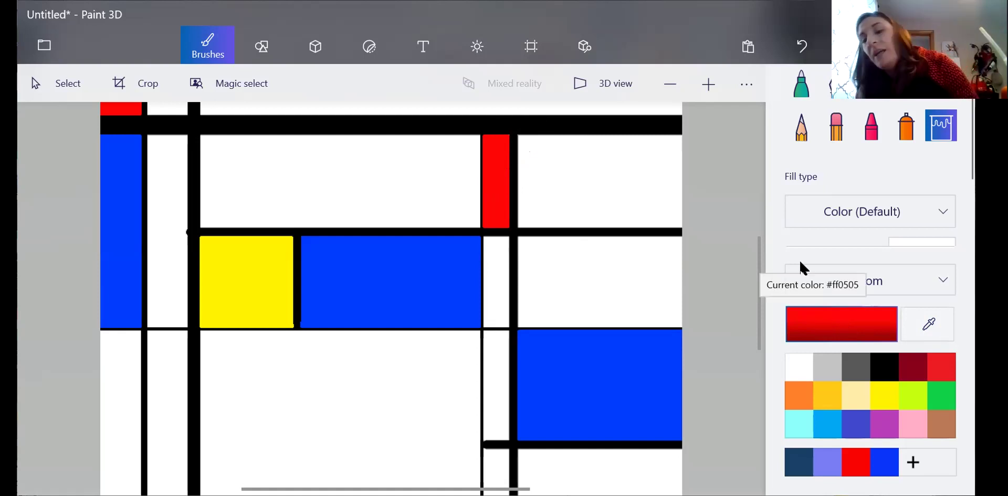
left_click(502, 387)
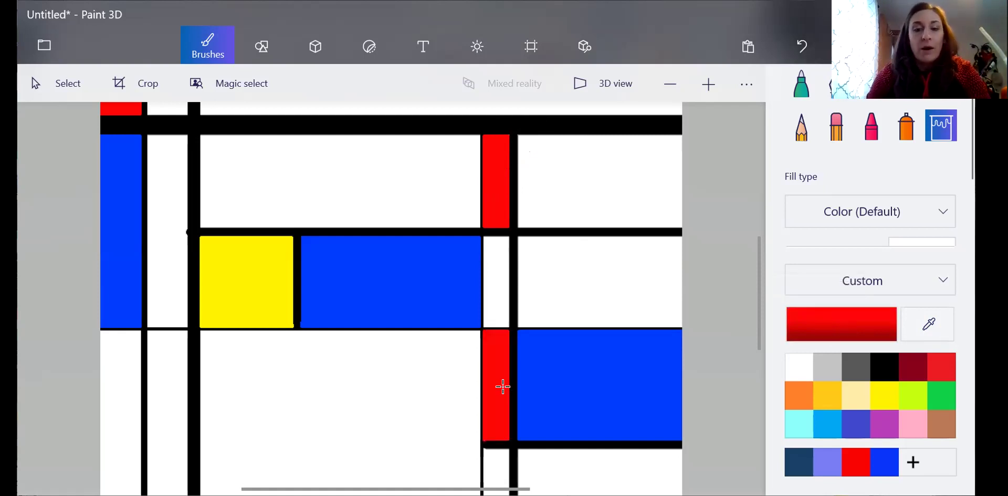
left_click(169, 380)
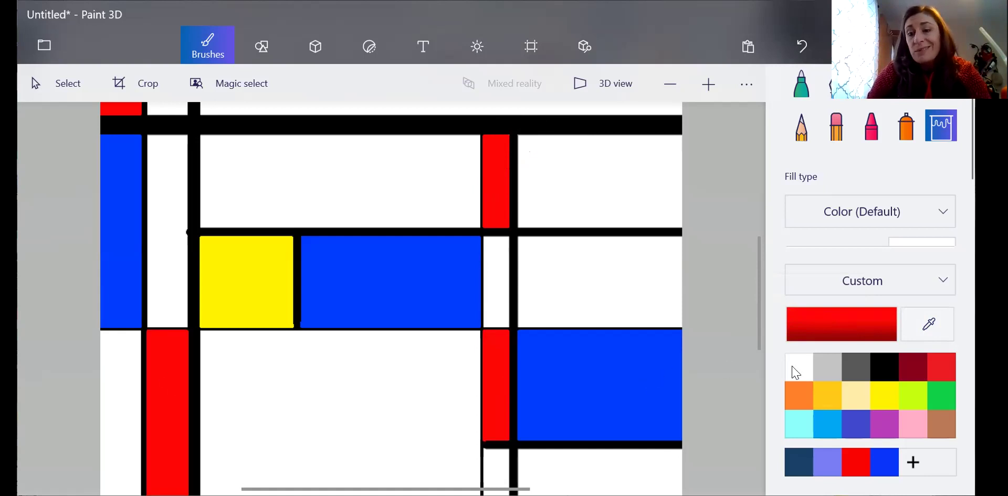
Fill the thin strip along the top edge of the painting yellow
left_click(887, 400)
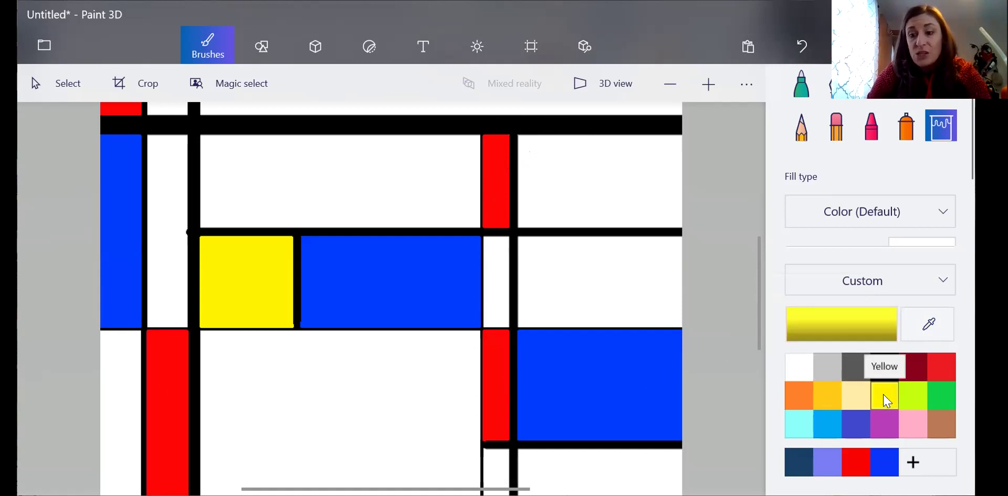
left_click(931, 334)
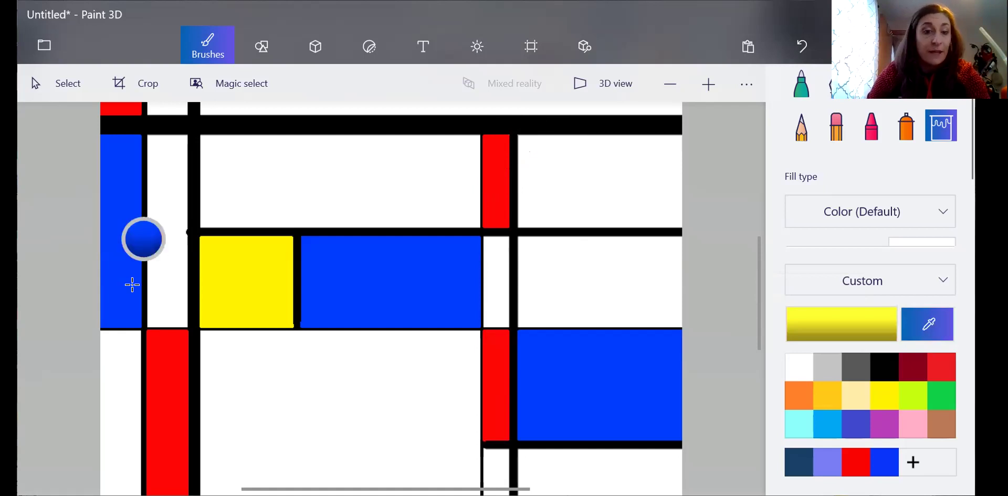
left_click(243, 281)
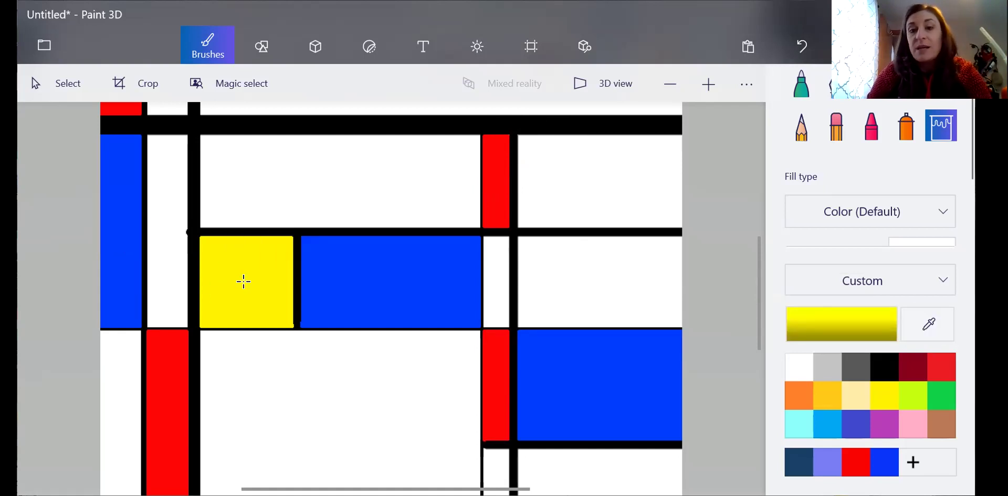
left_click(217, 110)
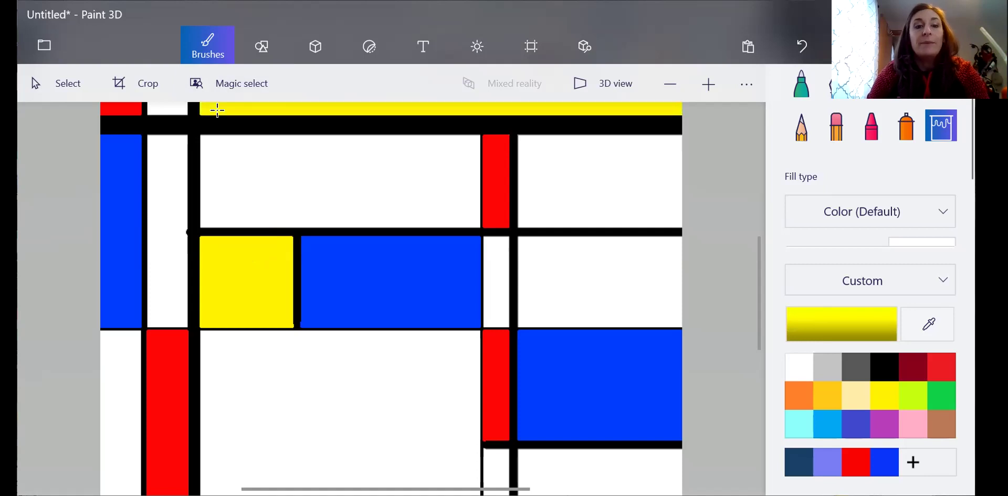
Fill the top-right rectangle and the small cell under the red bar light grey
left_click(822, 366)
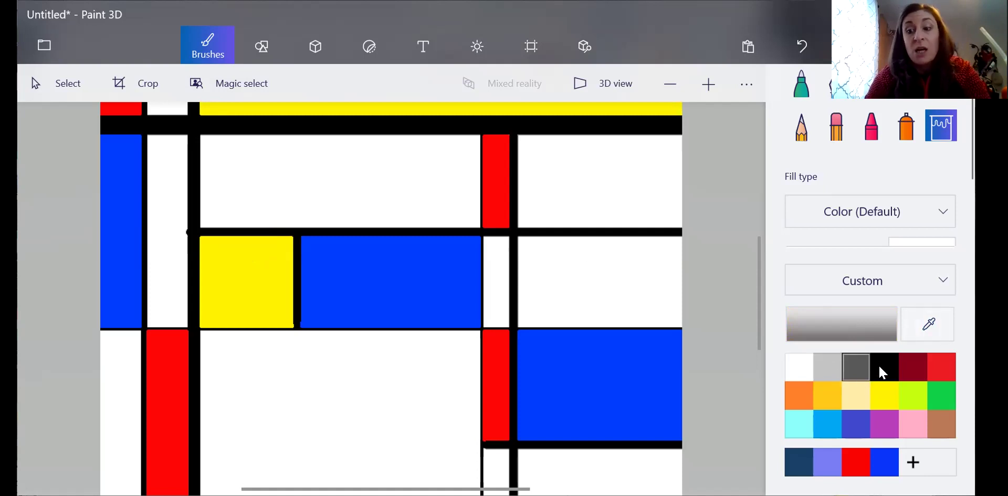
left_click(579, 173)
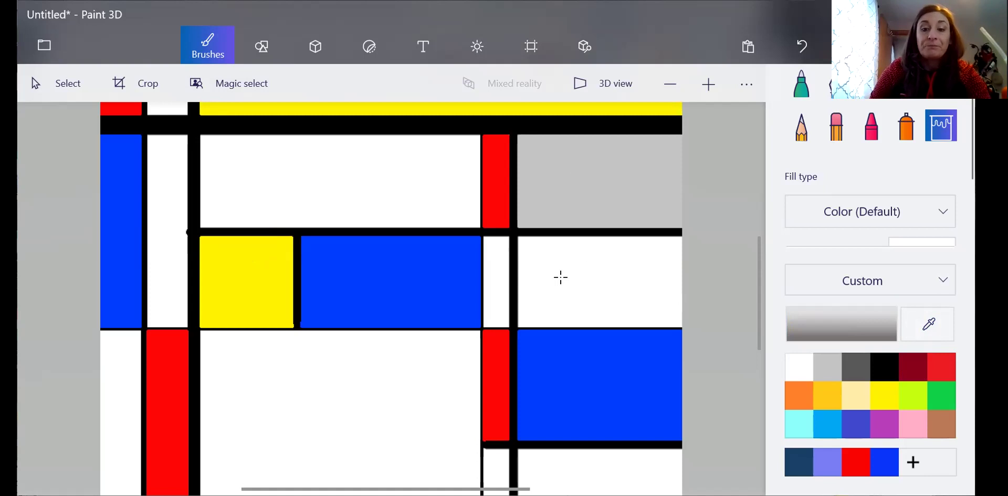
left_click(497, 470)
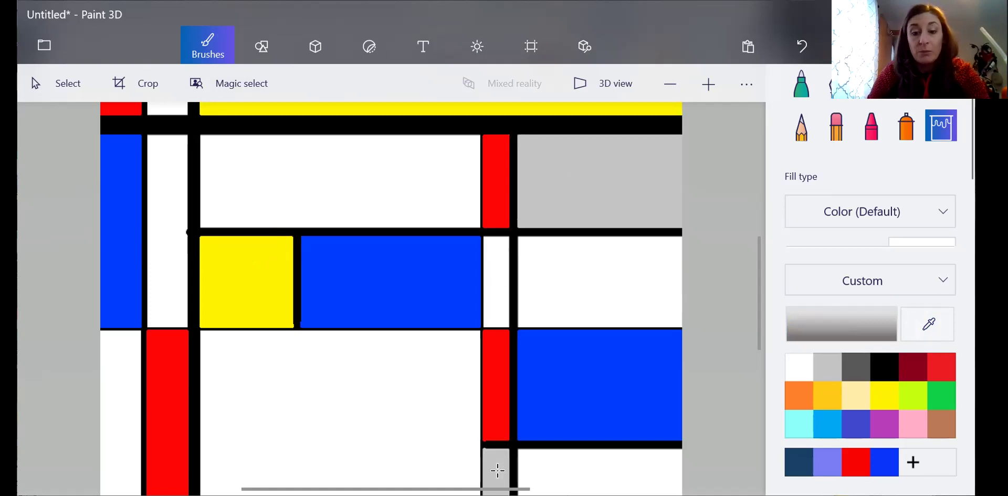
Fill the bottom-right cell and narrow upper-left strip dark grey, and the cell between red bars black
left_click(859, 365)
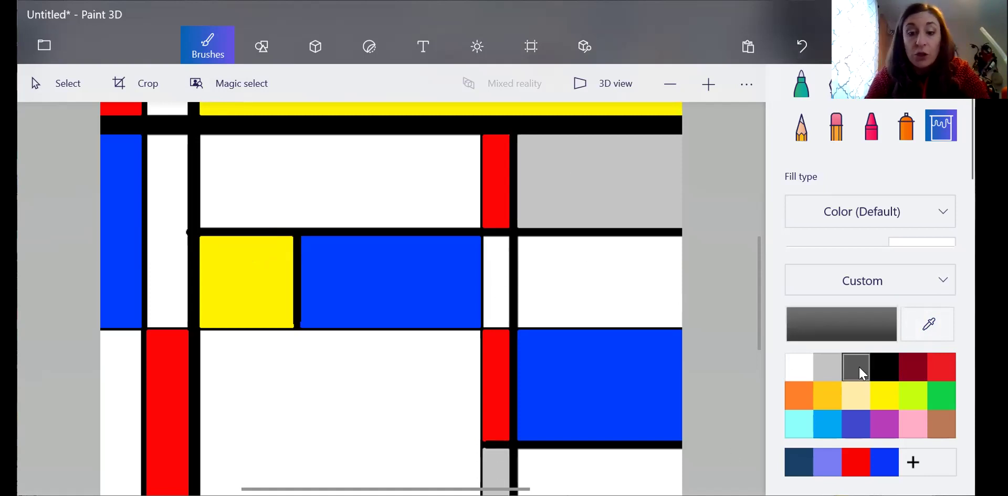
left_click(538, 471)
left_click(885, 371)
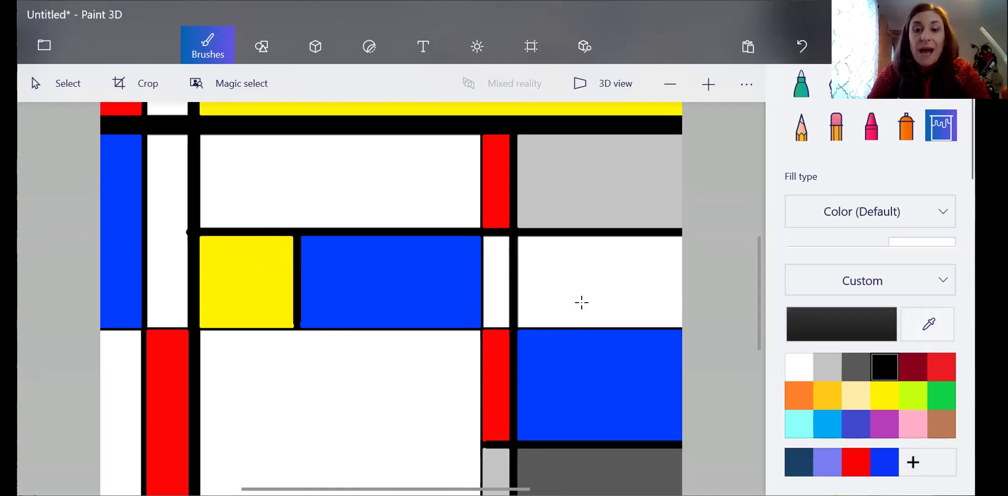
left_click(493, 300)
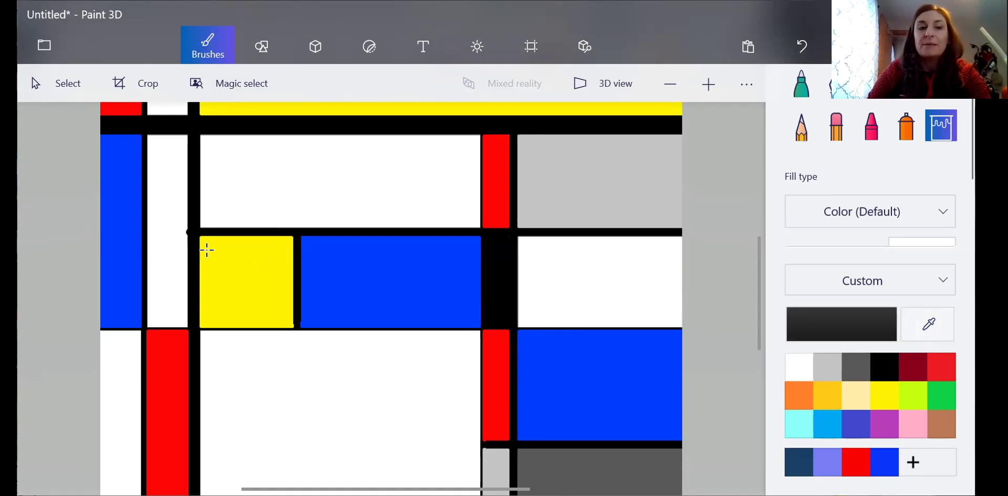
left_click(864, 377)
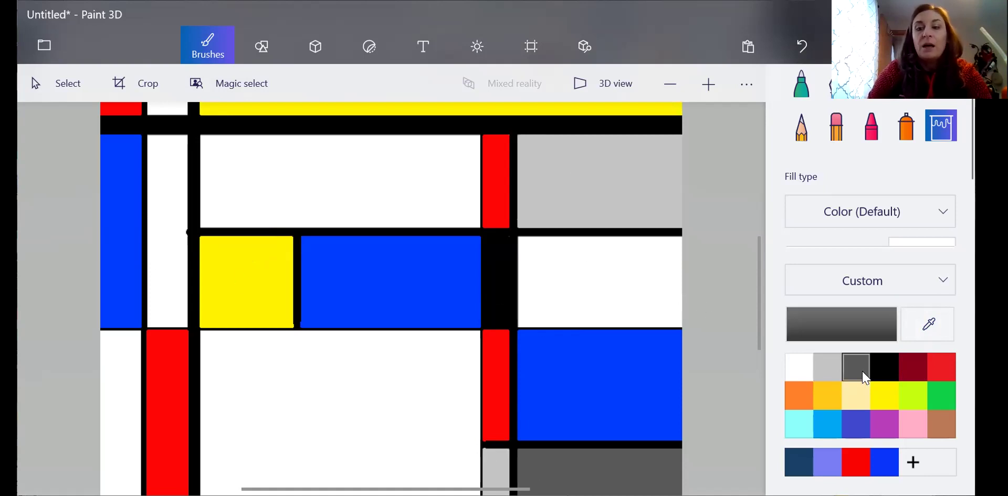
left_click(168, 246)
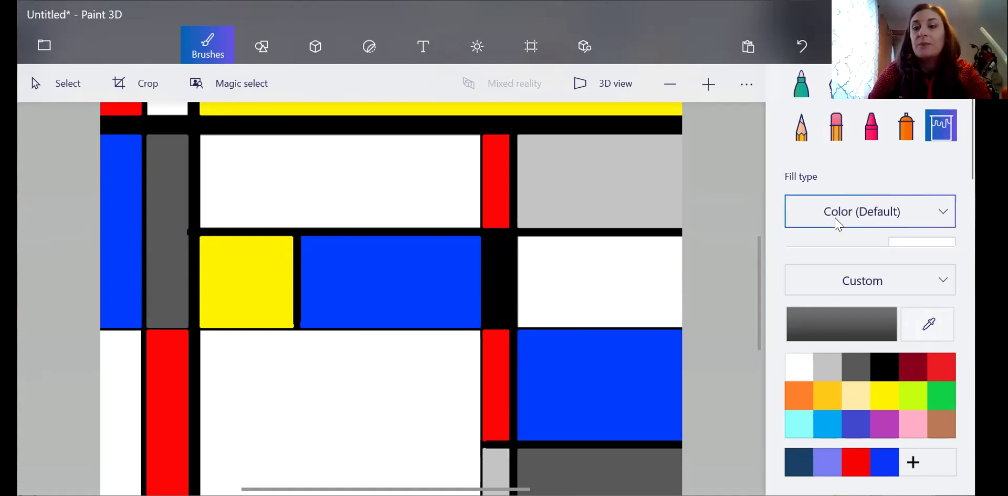
Flood the upper-centre rectangle black at 8% fill tolerance, after undoing a 99% attempt
left_click(940, 138)
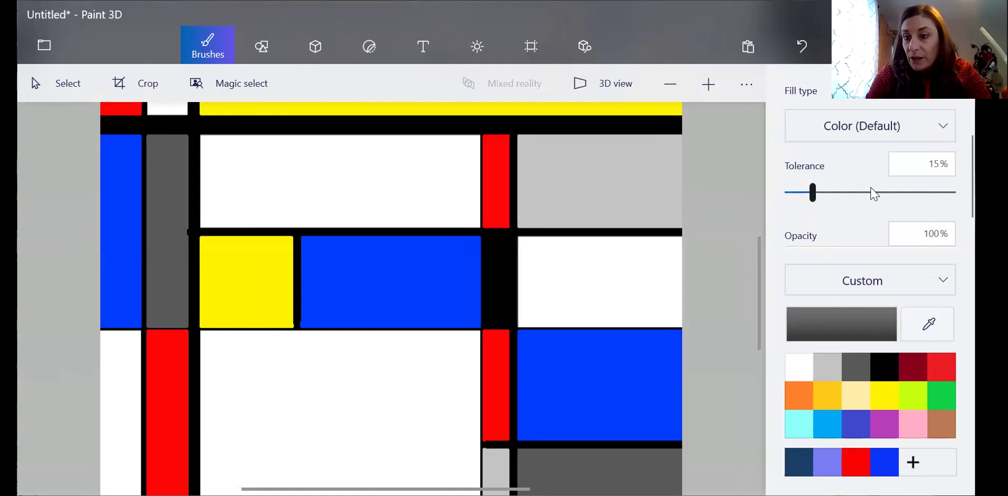
mouse_move(869, 211)
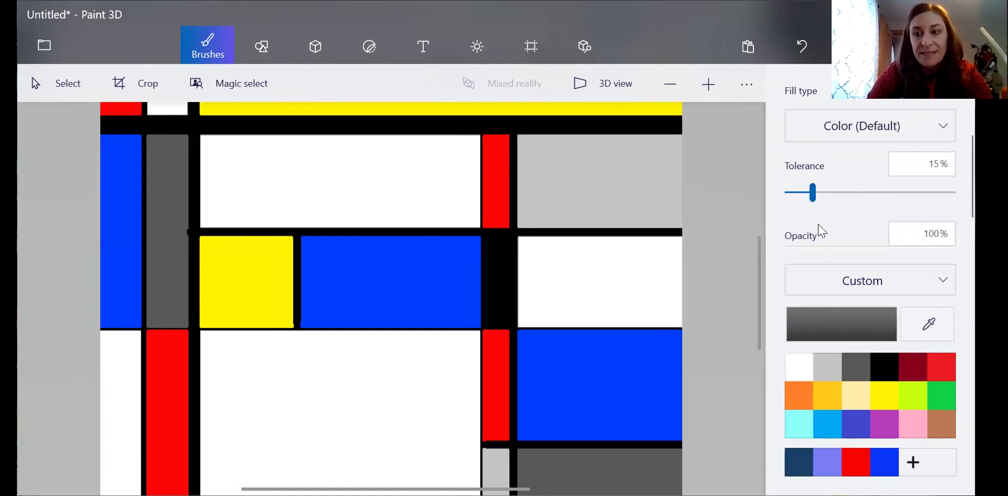
left_click(948, 193)
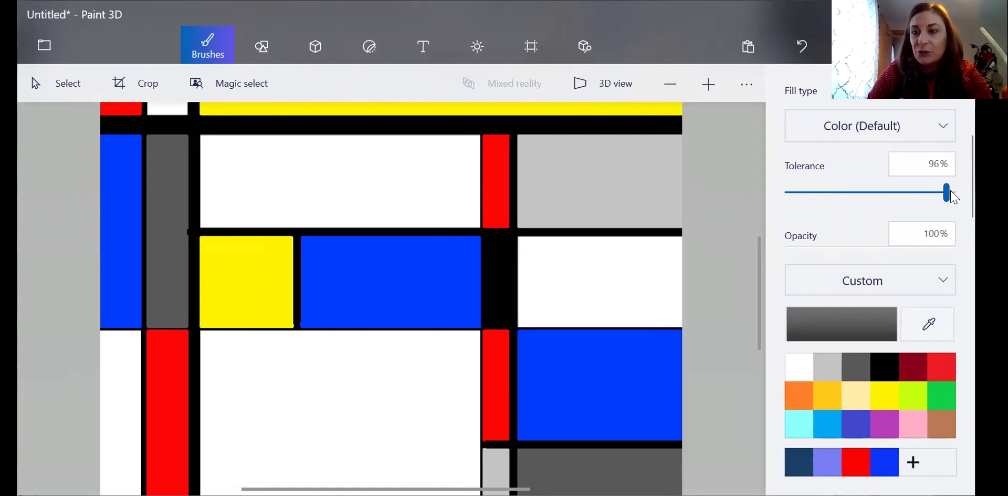
left_click(951, 193)
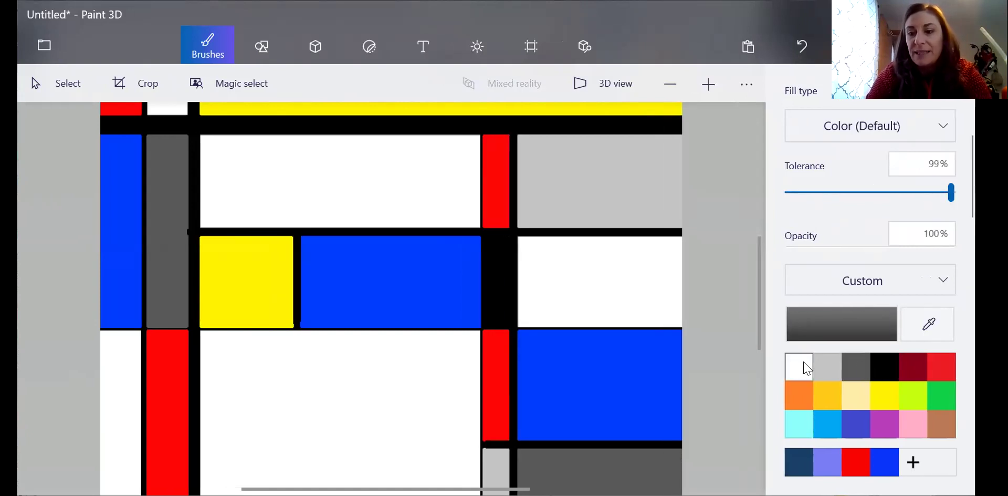
left_click(884, 367)
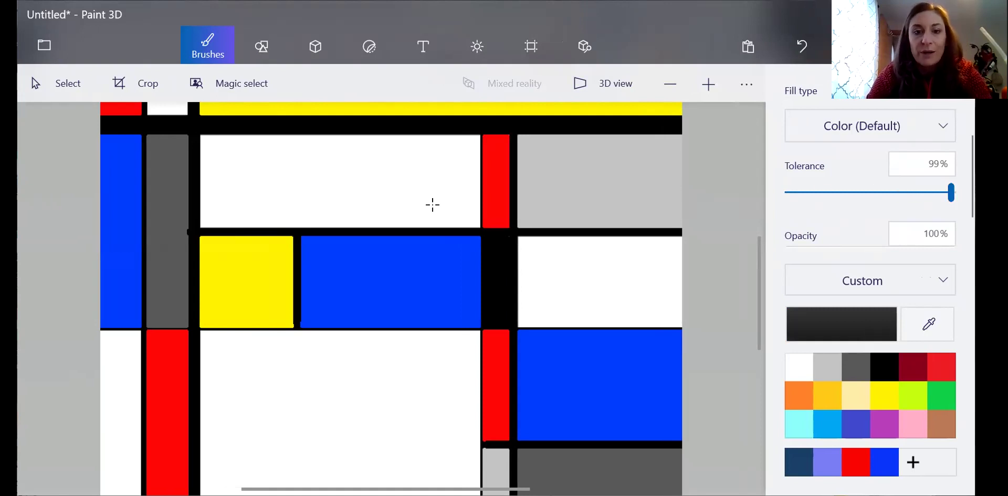
left_click(402, 204)
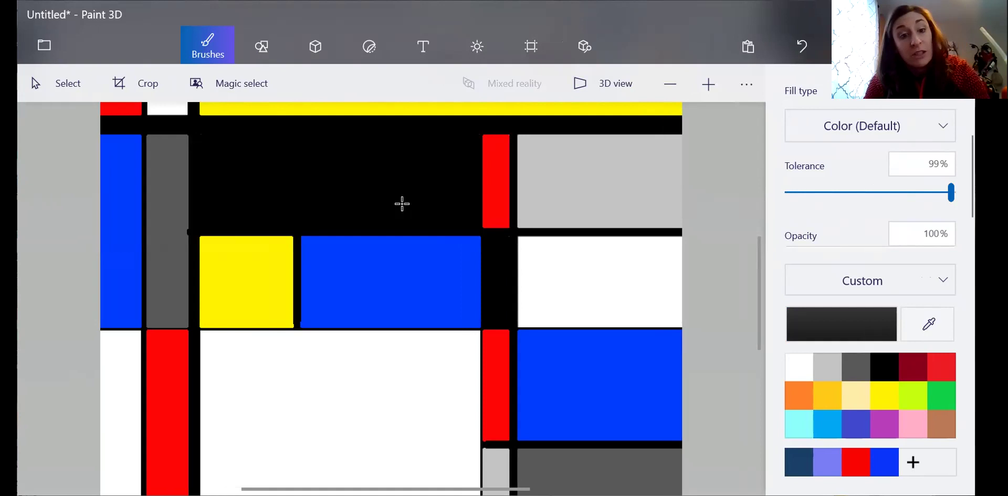
key("ctrl+z")
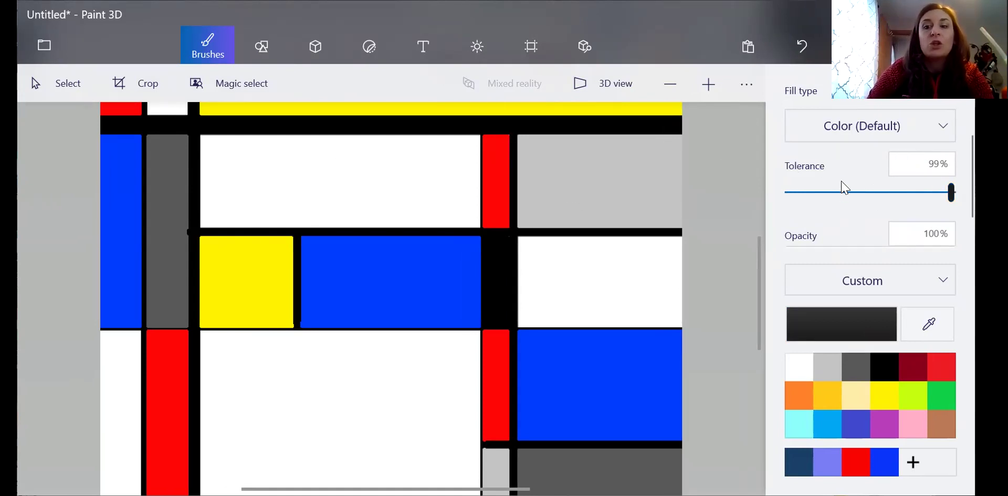
left_click_drag(819, 194, 802, 192)
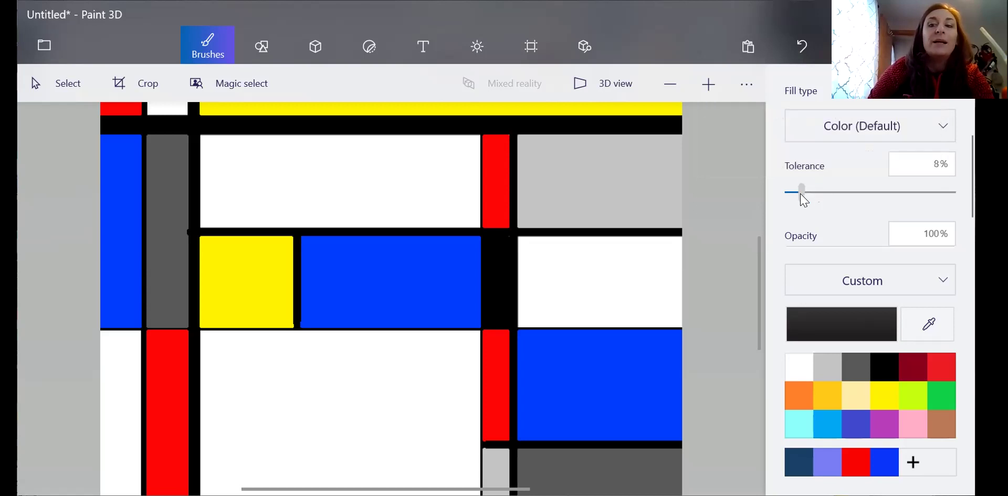
left_click(369, 195)
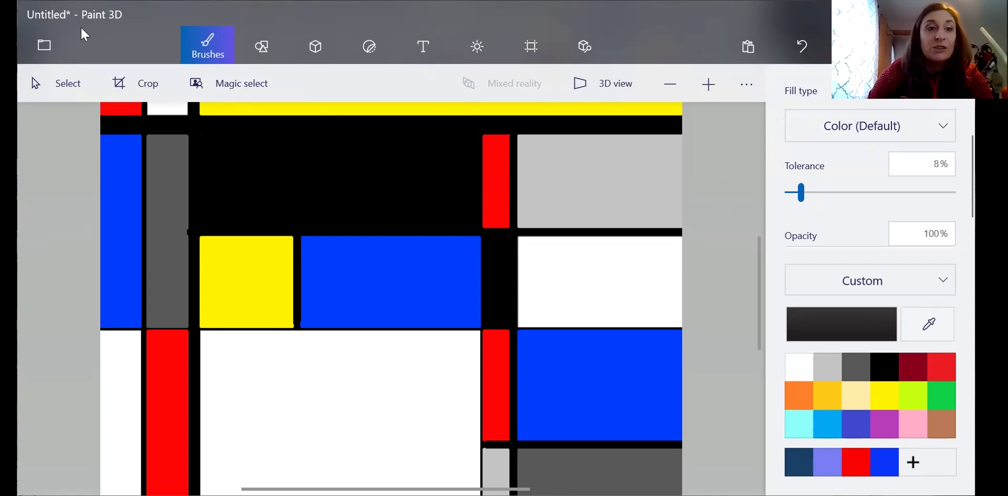
Save a copy of the painting as a PNG image named 'Piet'
left_click(44, 45)
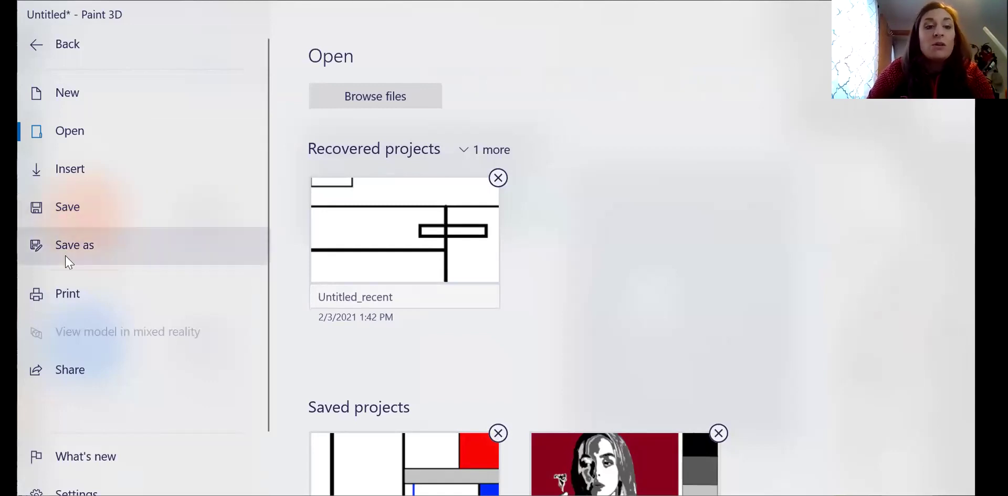
left_click(83, 248)
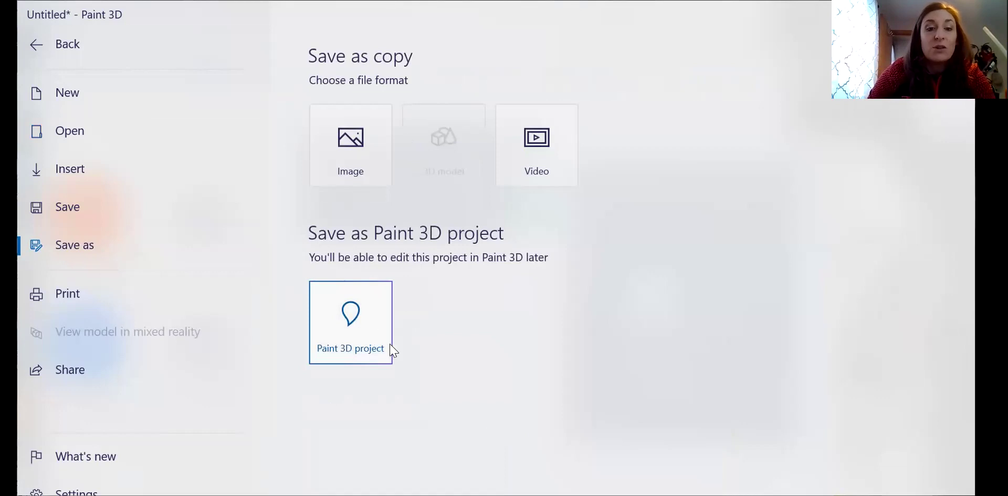
left_click(352, 169)
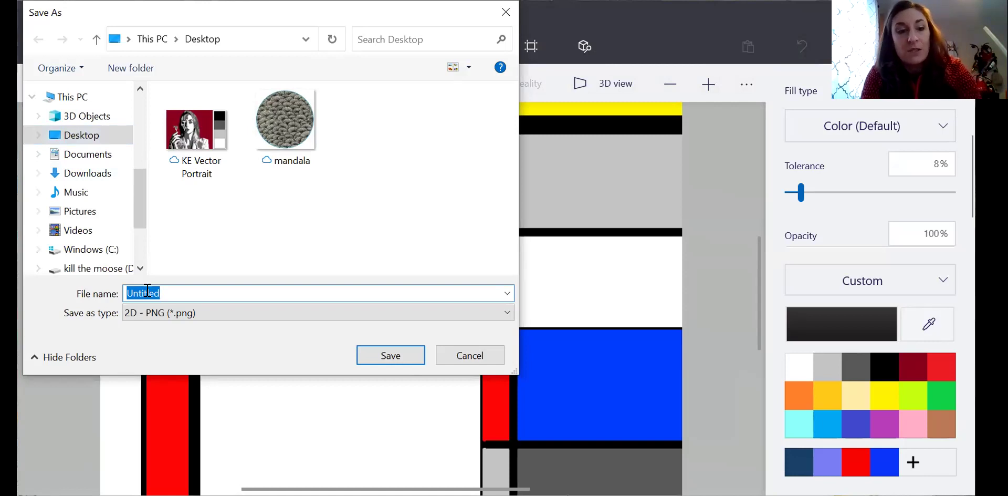
type("Piet")
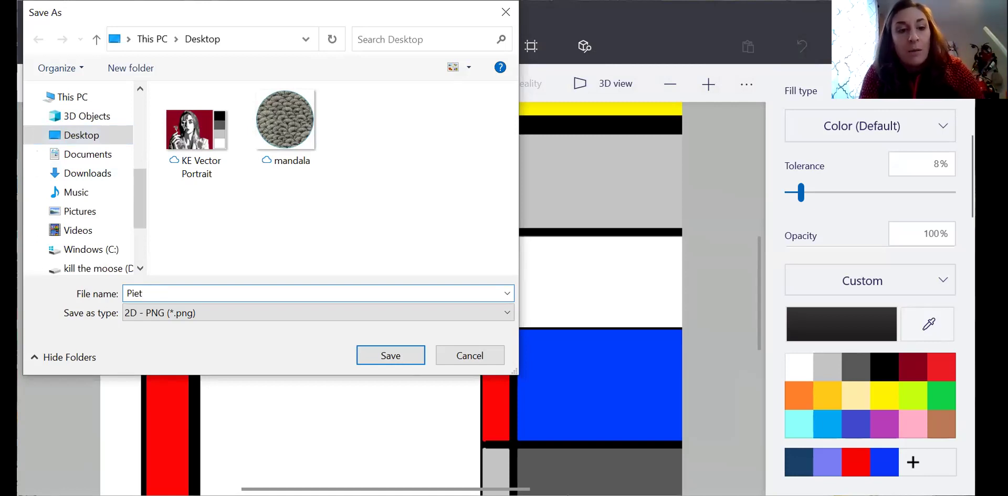
key("Return")
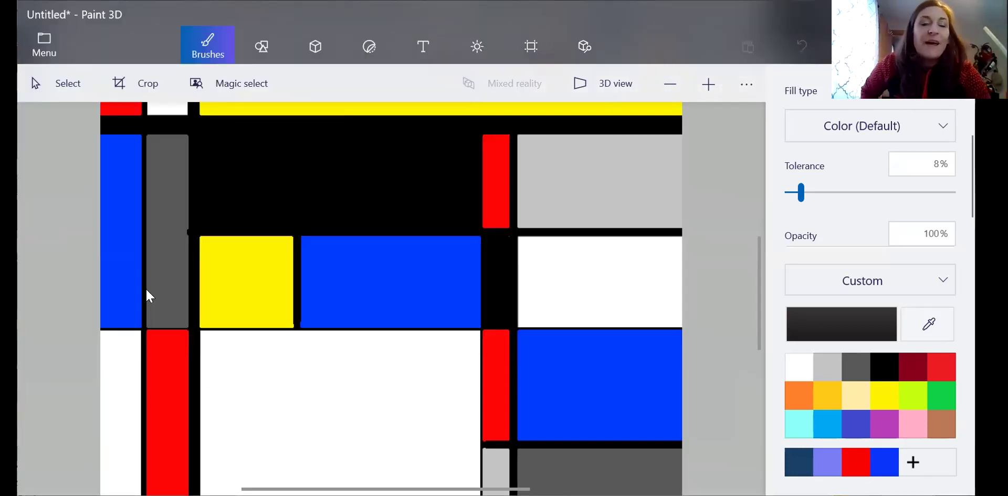